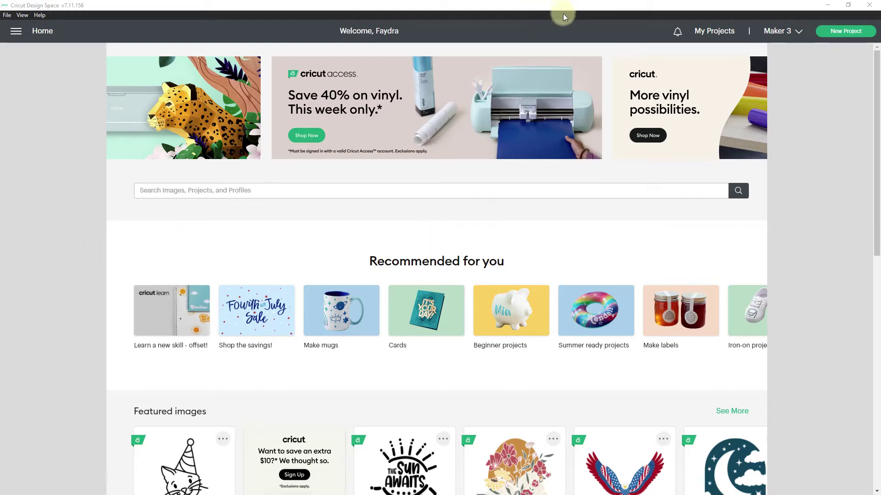
- Start a new blank project and bring the remote computer's Cricut Design Space canvas to the front
left_click(846, 33)
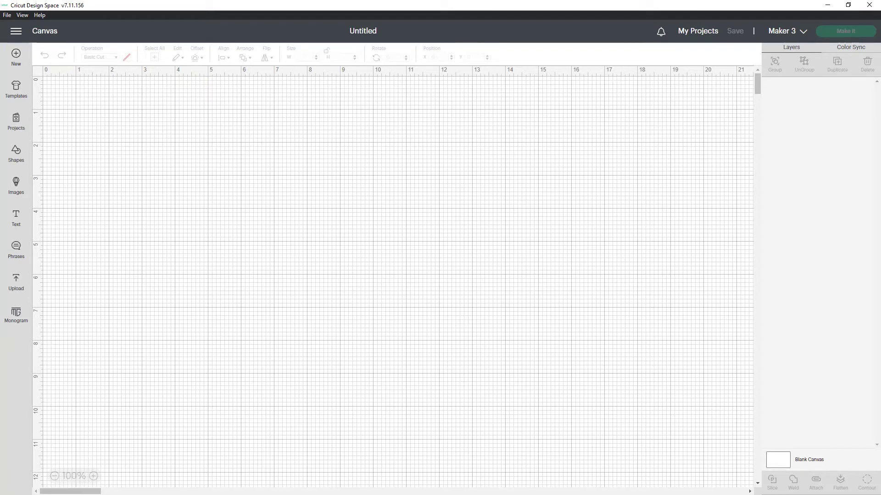
left_click_drag(0, 21, 744, 21)
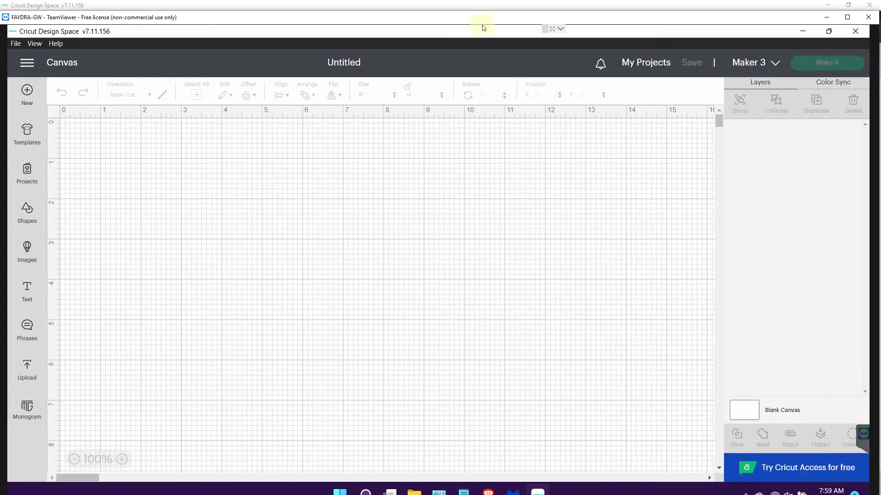
left_click_drag(482, 19, 500, 17)
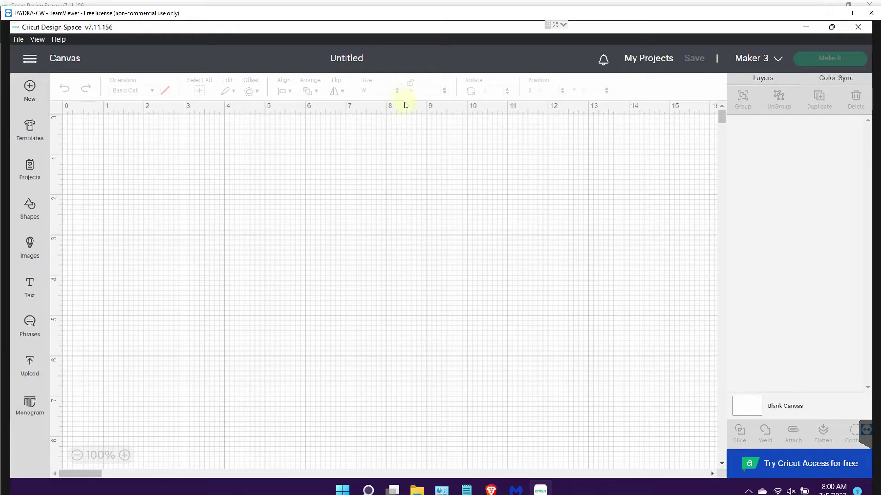
- Add a text object on the remote canvas and turn off the Only Kerned Fonts restriction in its font list
left_click(30, 290)
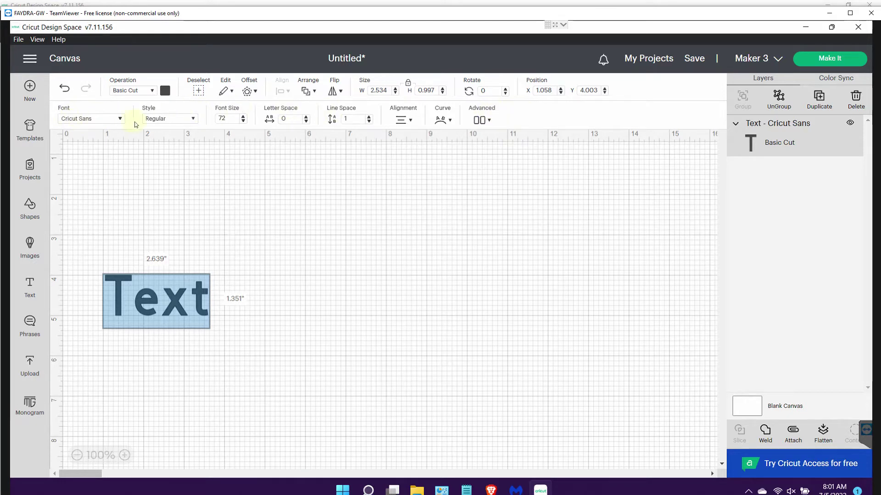
left_click(83, 120)
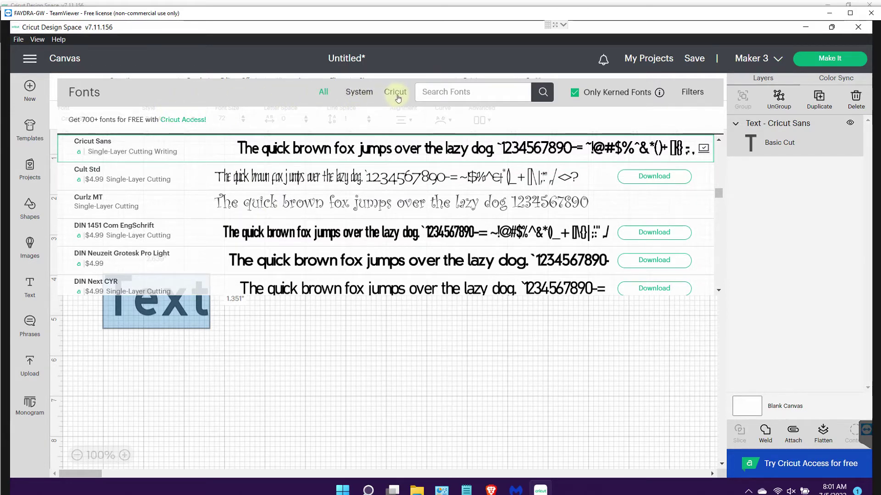
left_click(575, 94)
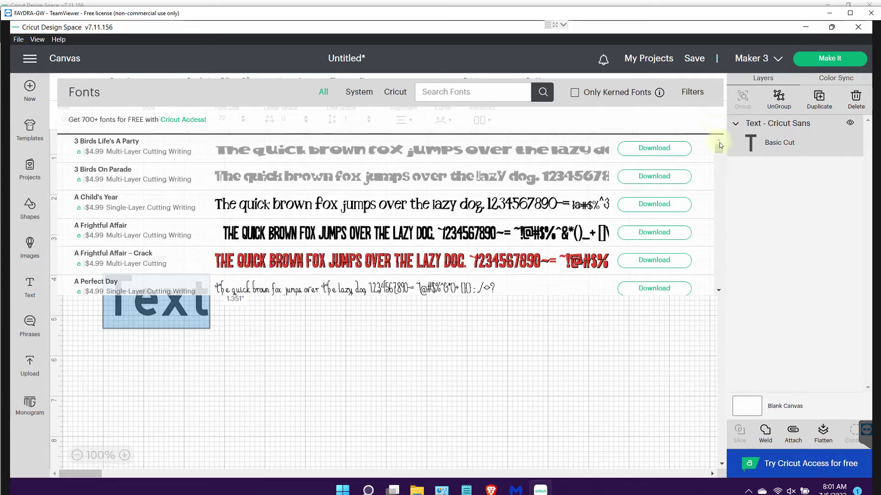
left_click(701, 97)
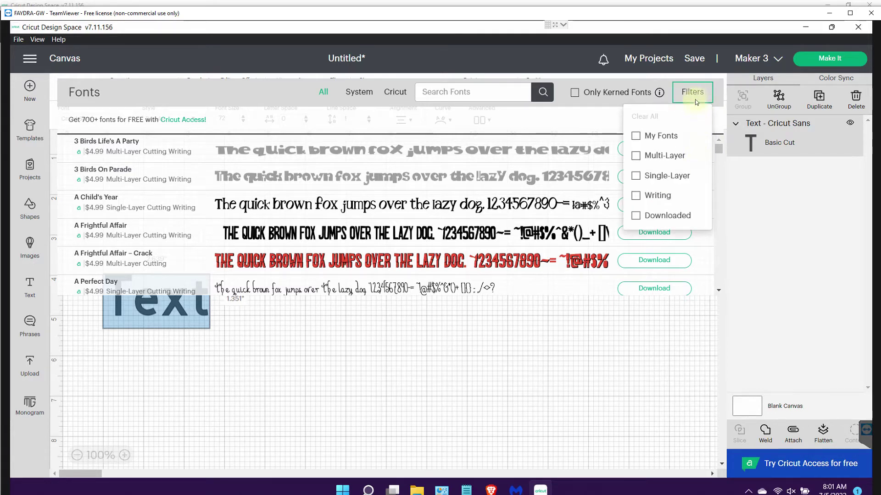
left_click(696, 95)
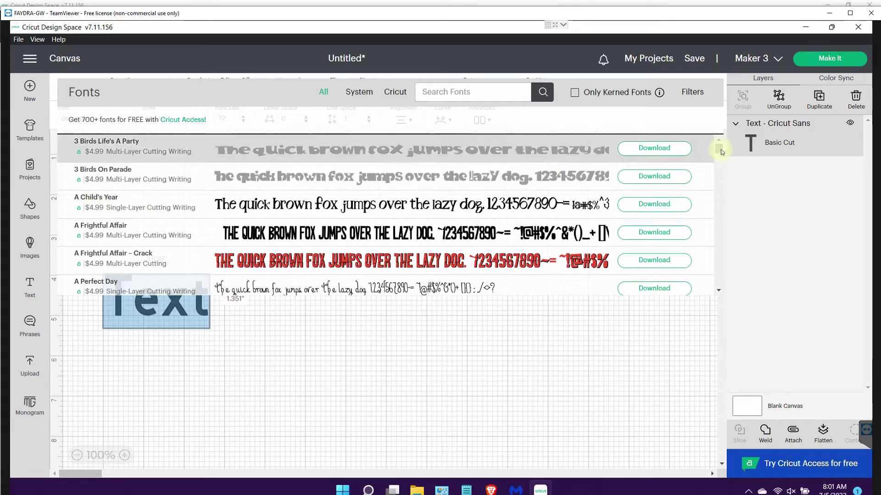
- Browse the list of all fonts, checking each font's sample, price and layer type
scroll(722, 152, "down", 5)
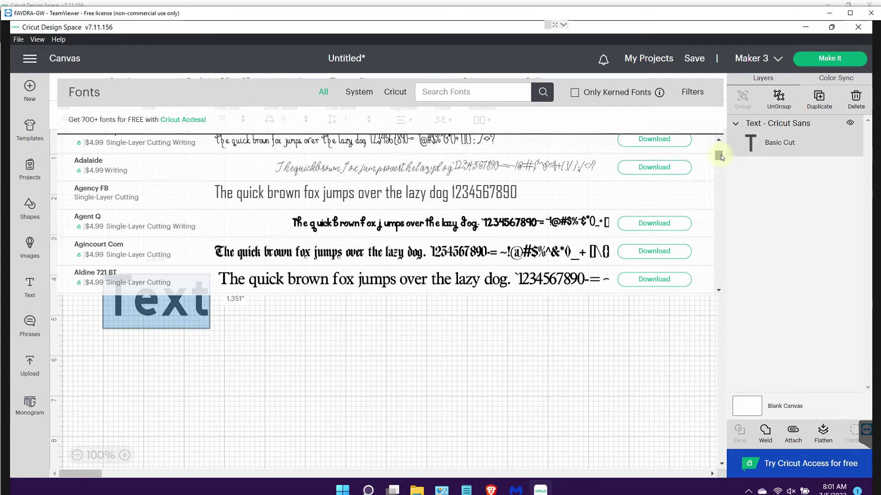
left_click_drag(721, 155, 720, 153)
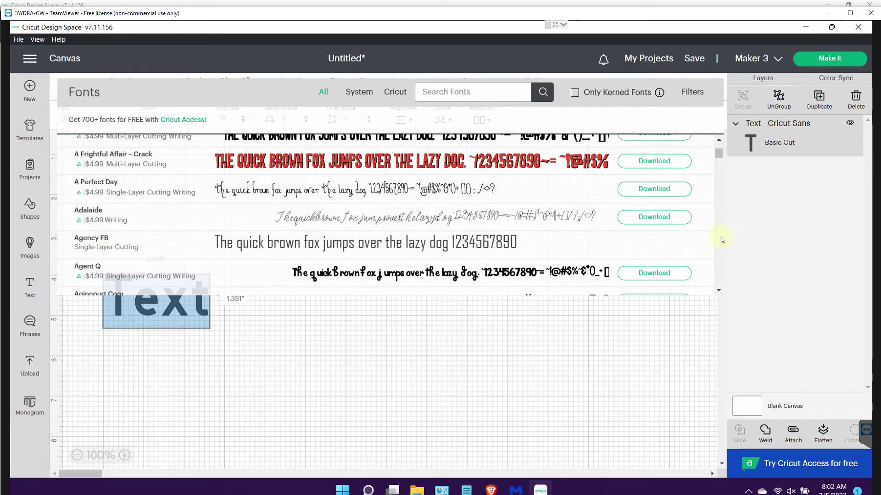
left_click(719, 249)
left_click(718, 249)
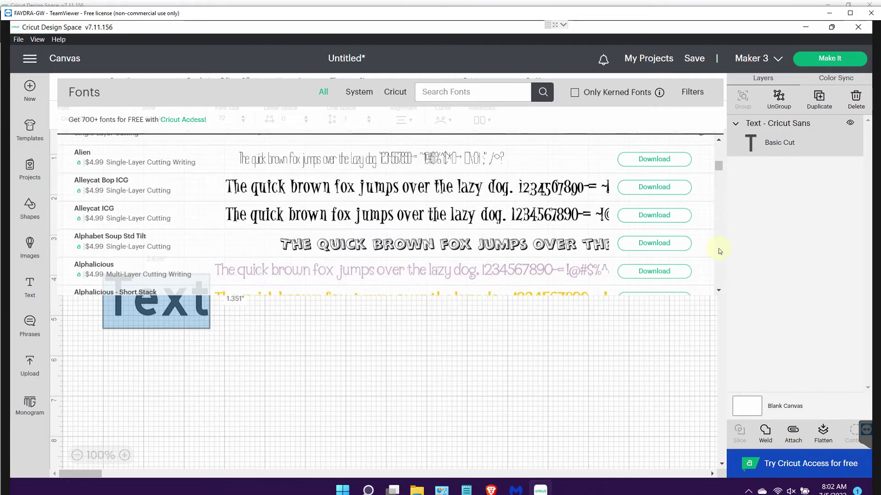
left_click(718, 249)
left_click(718, 249)
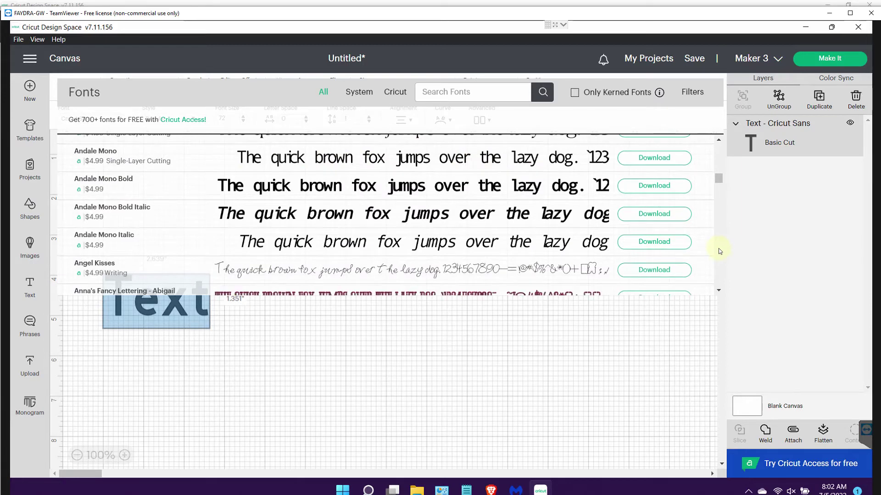
left_click(718, 248)
left_click(718, 248)
left_click(718, 249)
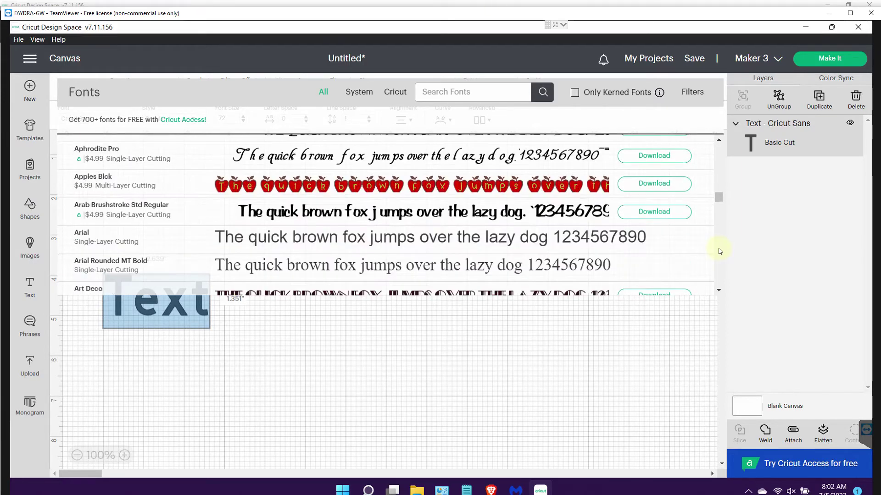
left_click(719, 249)
left_click(719, 249)
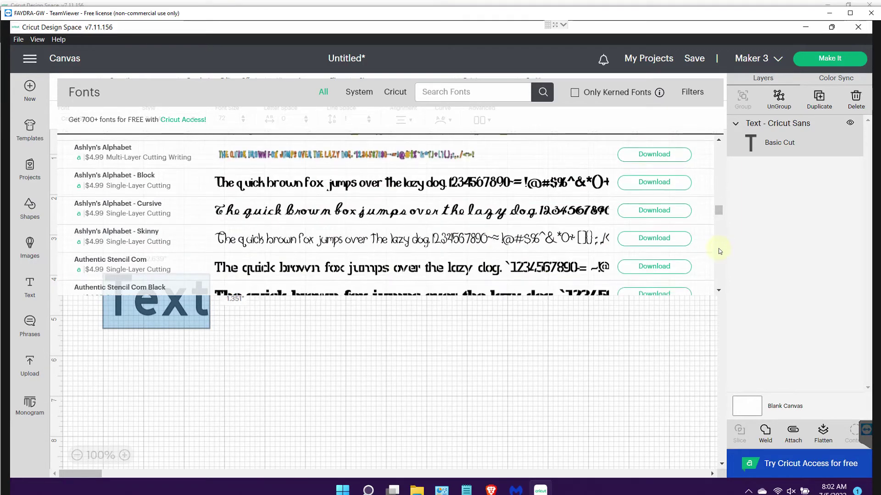
left_click(719, 249)
left_click(718, 249)
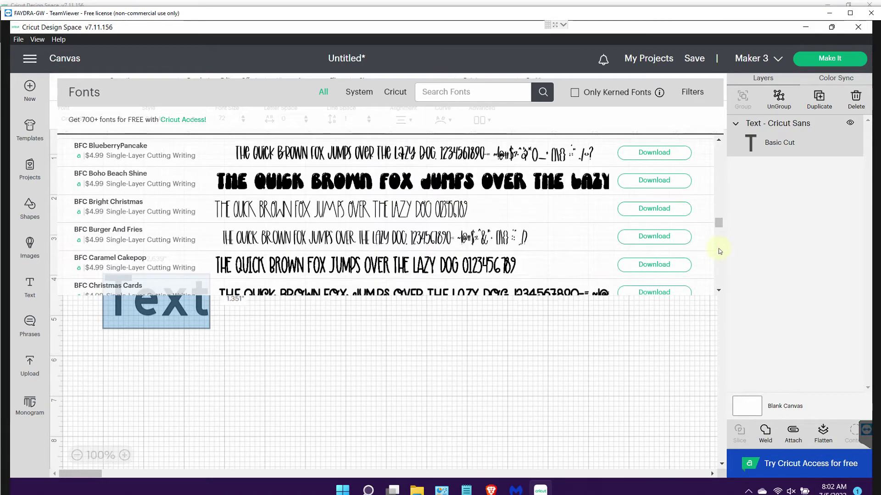
left_click(719, 249)
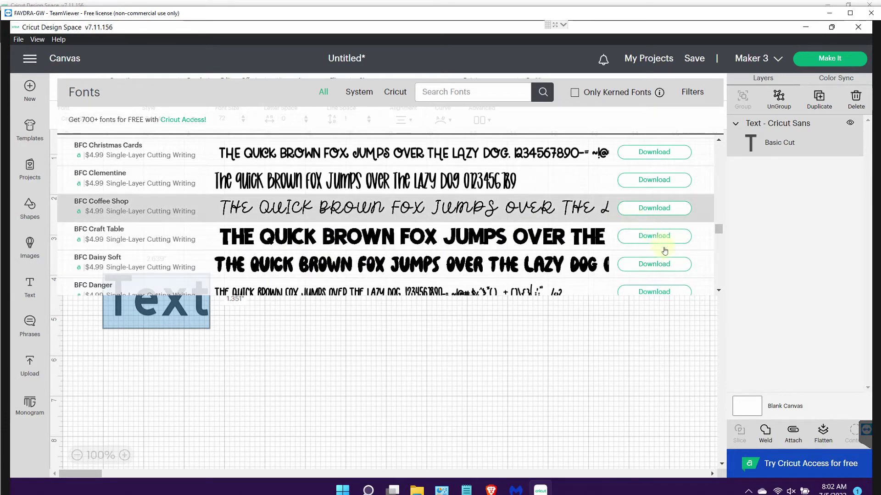
- Examine only the system fonts installed on the remote computer, and return to the local Design Space canvas
left_click(359, 92)
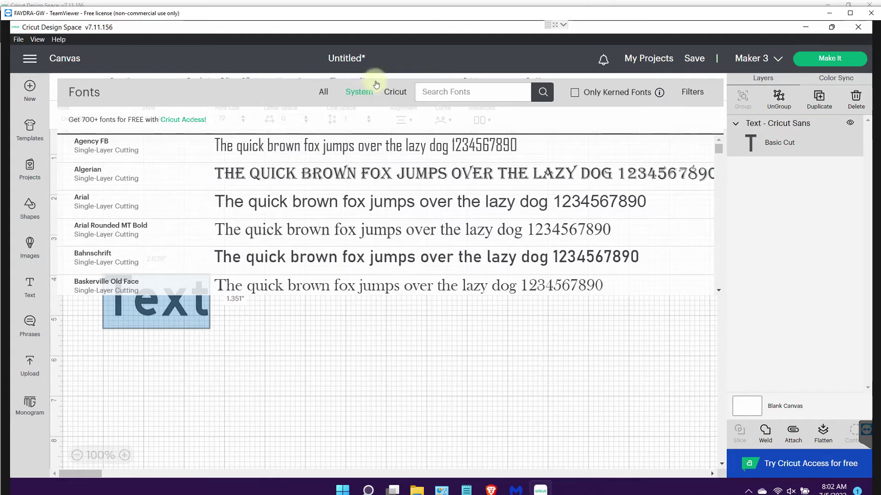
left_click_drag(719, 147, 728, 194)
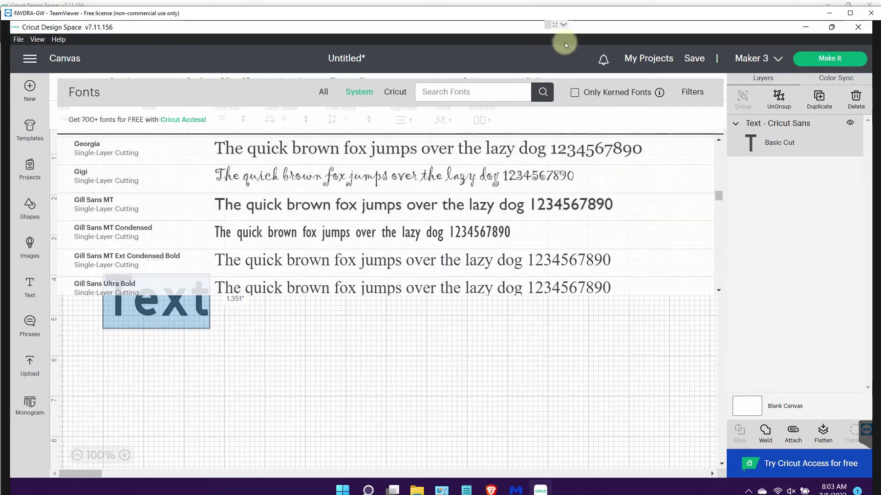
left_click_drag(582, 15, 69, 41)
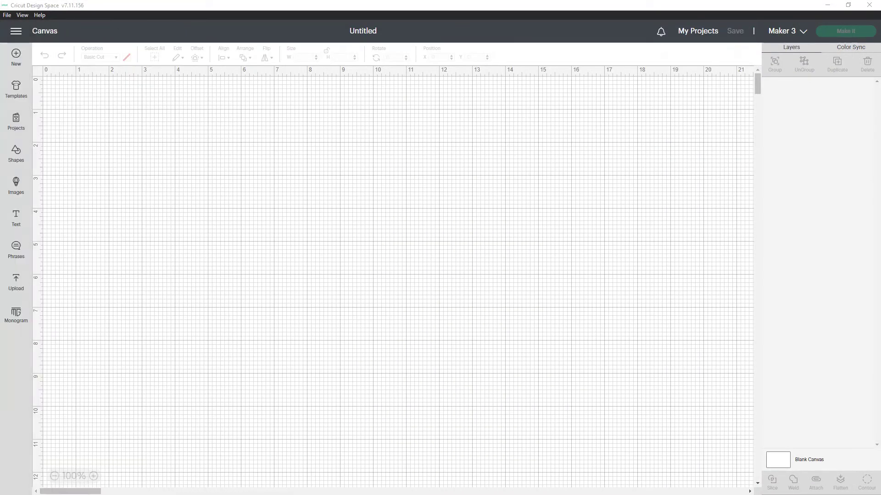
- Add a text object to the blank local canvas and look through the kerned fonts available for it
left_click(17, 219)
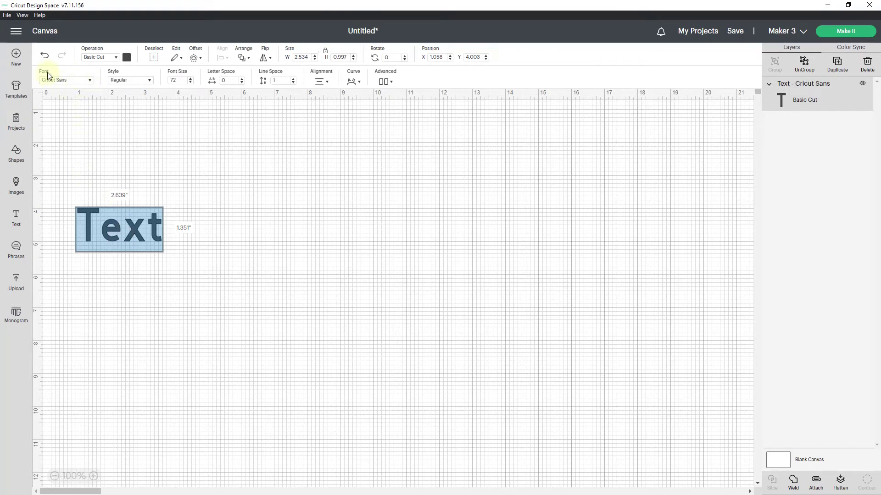
left_click(89, 81)
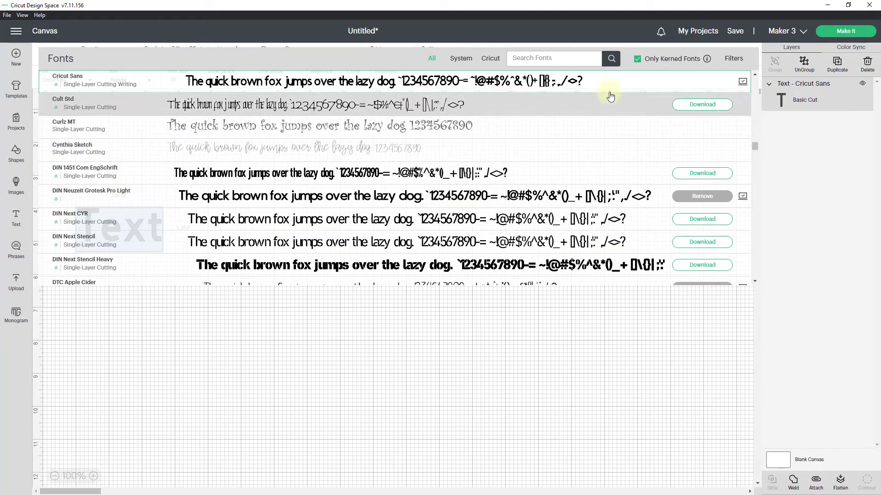
mouse_move(755, 144)
left_mouse_down()
mouse_move(757, 178)
mouse_move(756, 131)
left_mouse_up()
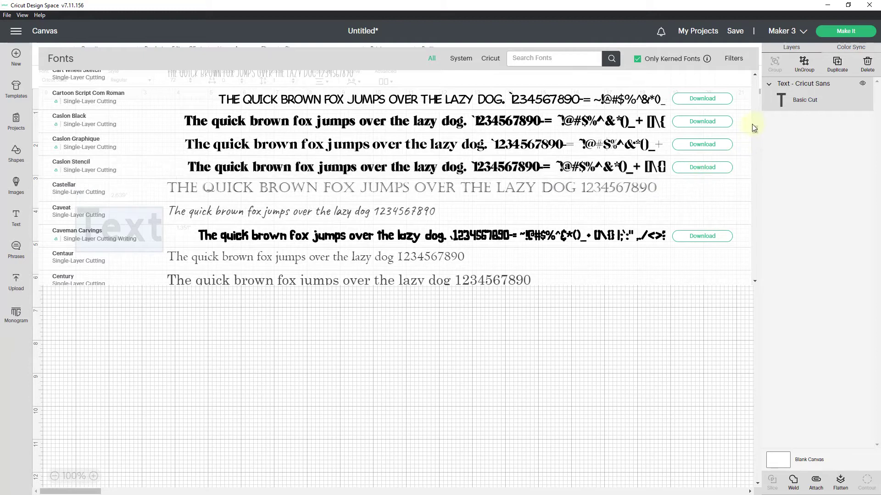
left_click_drag(756, 128, 754, 120)
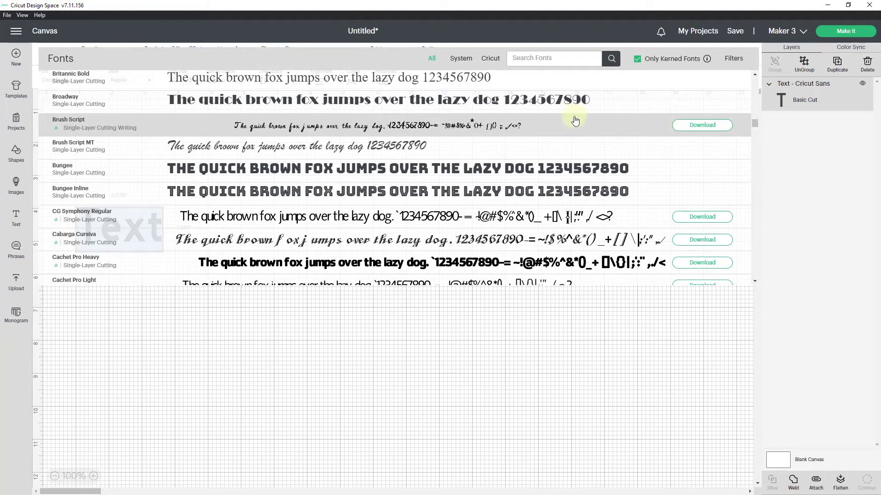
left_click(473, 343)
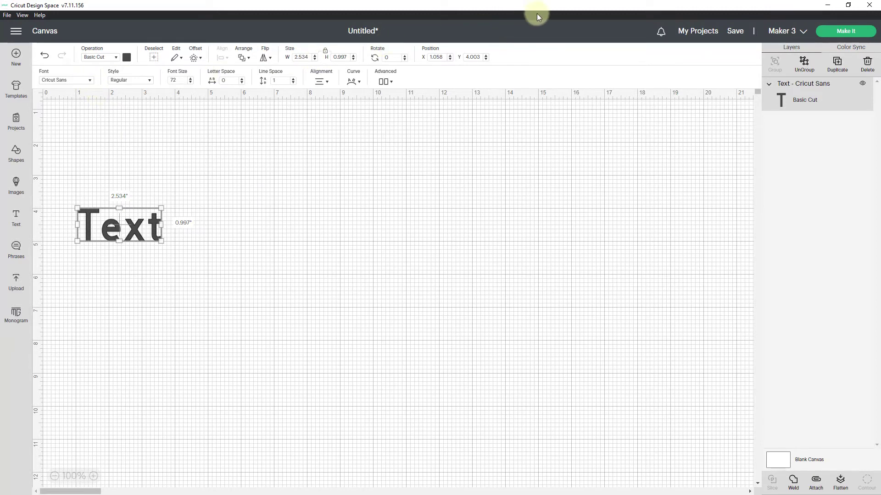
- Switch to Google Fonts in the browser and set the custom preview text to "Have a nice day"
left_click_drag(539, 7, 7, 66)
key("alt+Tab")
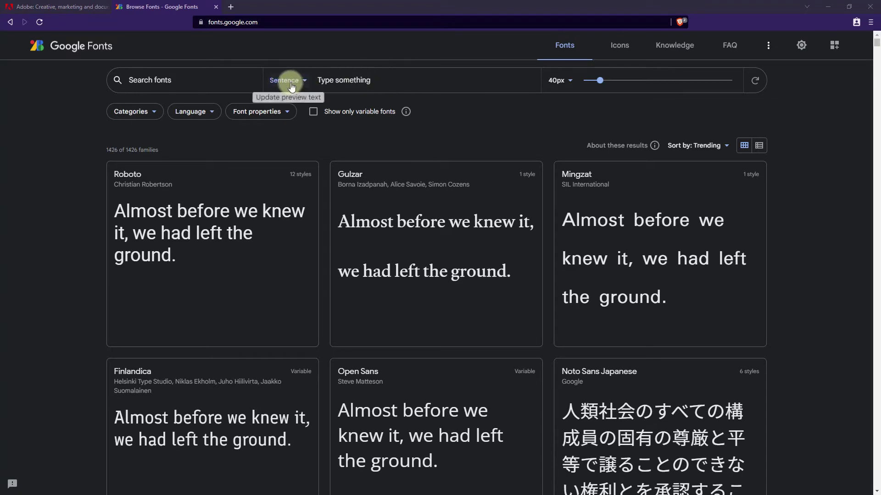
left_click(413, 81)
type("H")
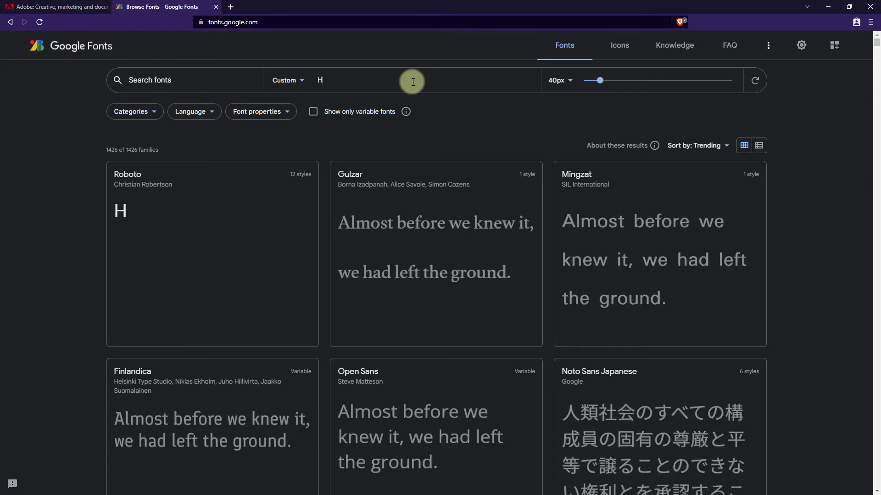
type("ave a nice day")
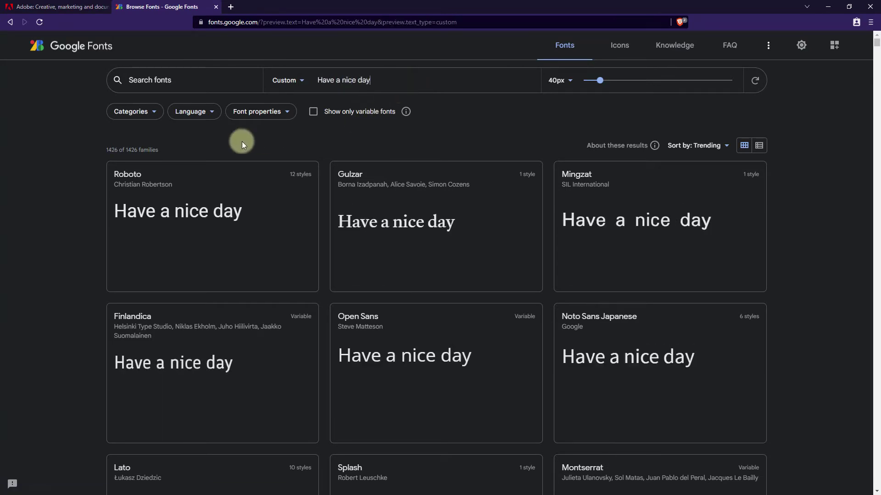
- Filter the font families to the Display category only, excluding Serif, Sans Serif, Handwriting and Monospace
left_click(145, 114)
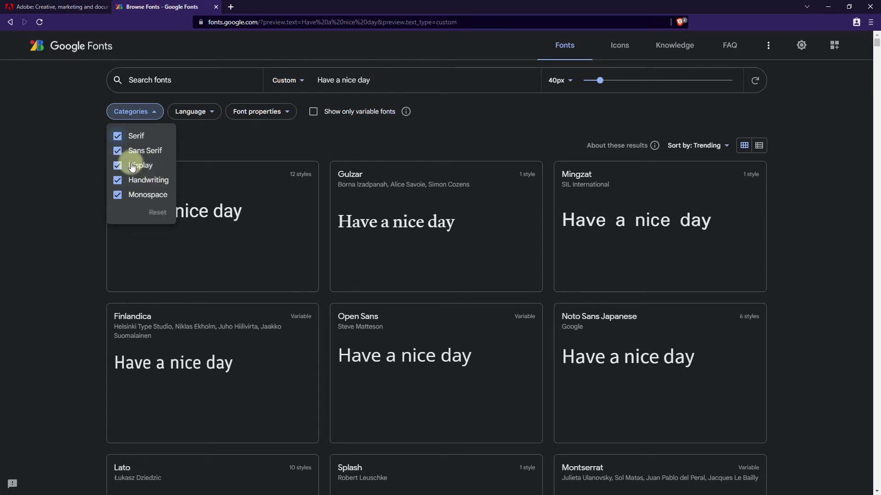
left_click(118, 182)
left_click(118, 195)
left_click(117, 150)
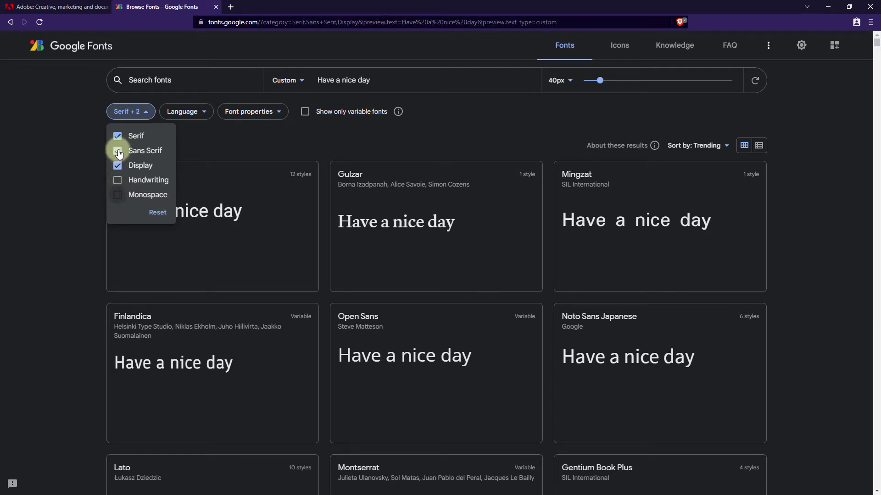
left_click(117, 138)
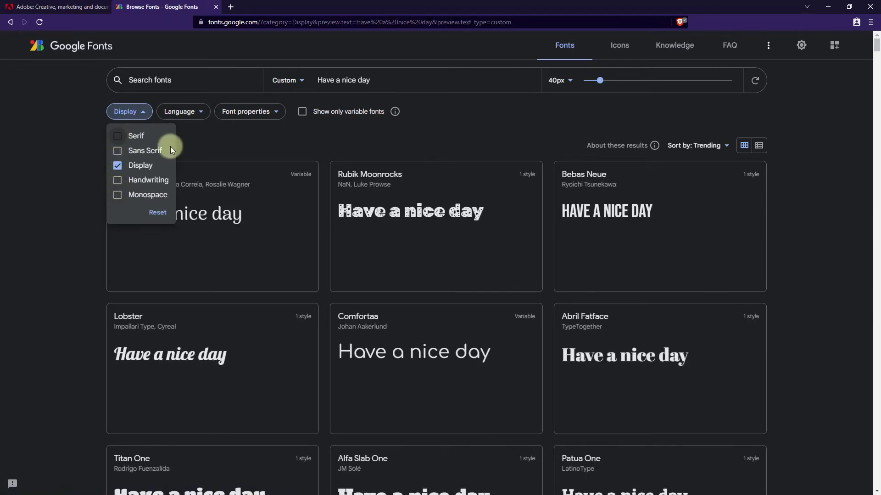
left_click(205, 145)
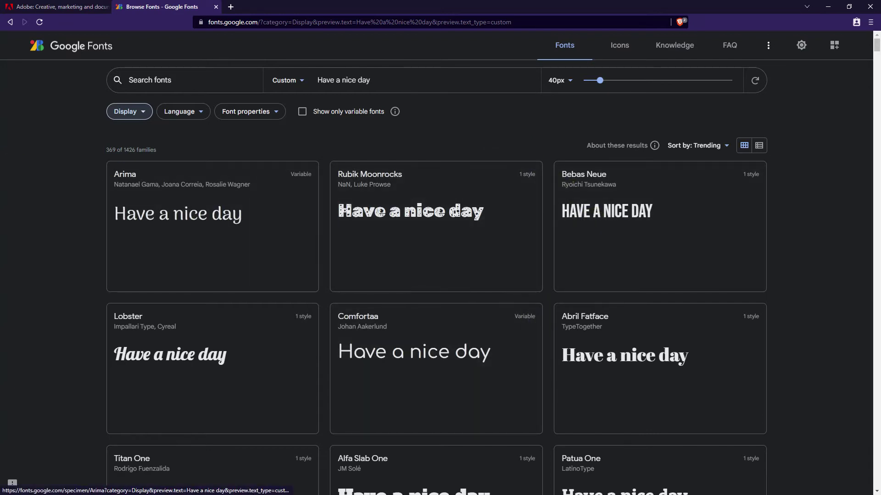
- Switch back to Cricut Design Space and replace the placeholder text on the canvas with "Have A Nice Day"
key("alt+Tab")
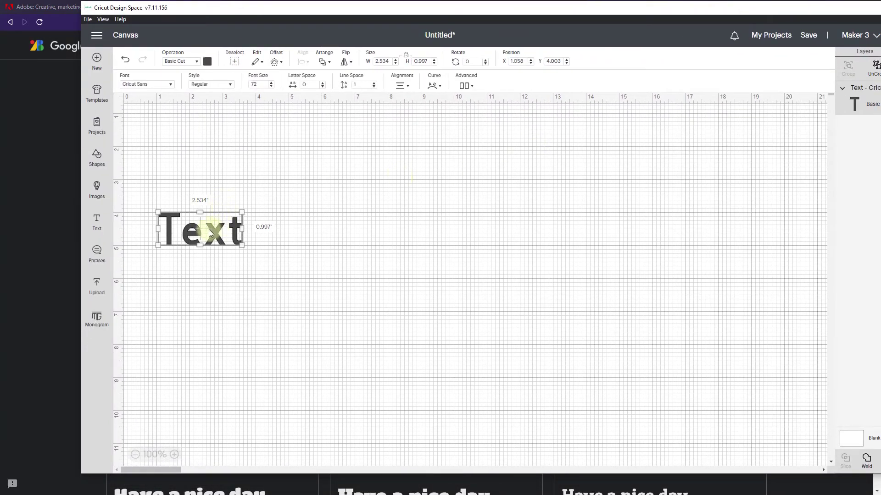
double_click(210, 233)
double_click(197, 229)
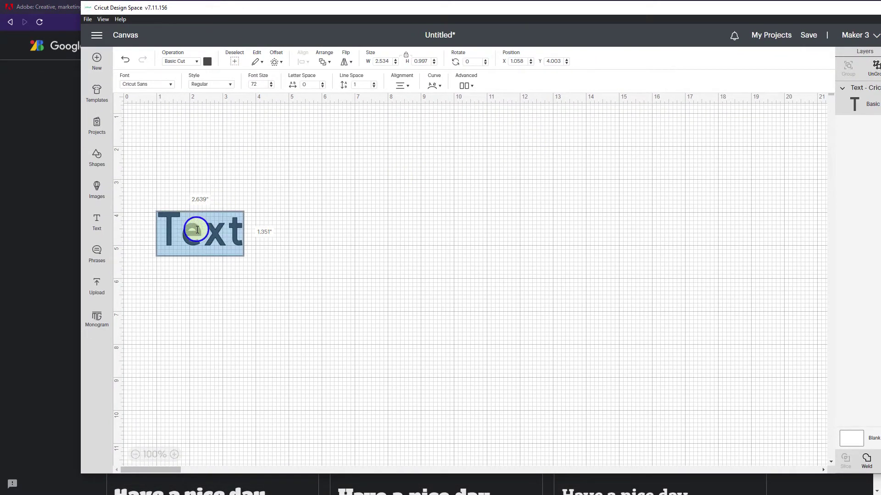
type("Have A")
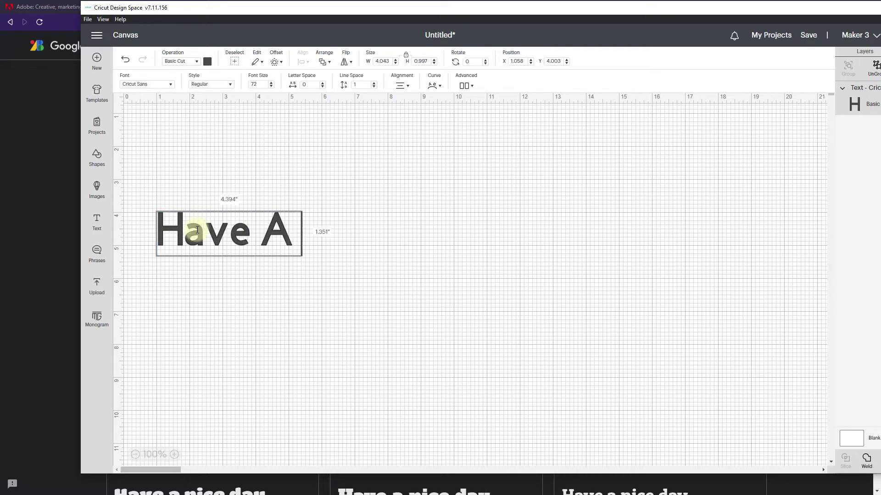
type(" Nice Day")
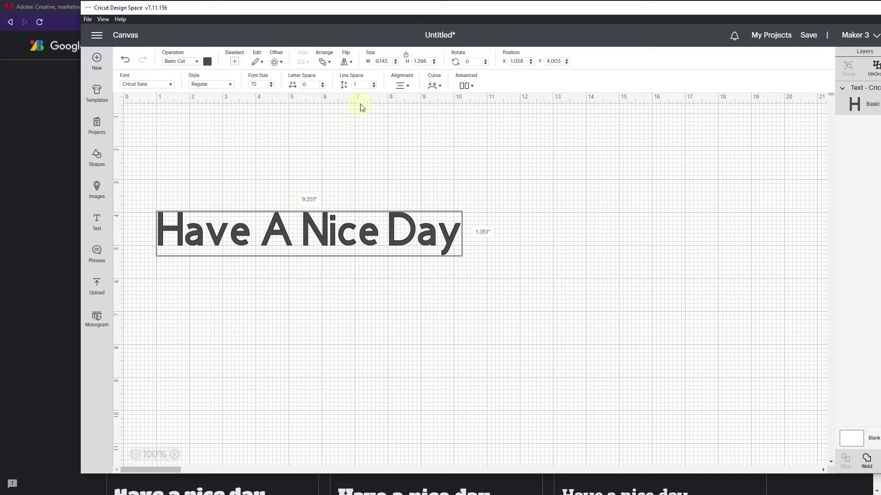
- Save the project under the title "Have A Nice Day" without adding it to a collection
left_click(809, 36)
left_click(472, 101)
type("Have A Nice Day")
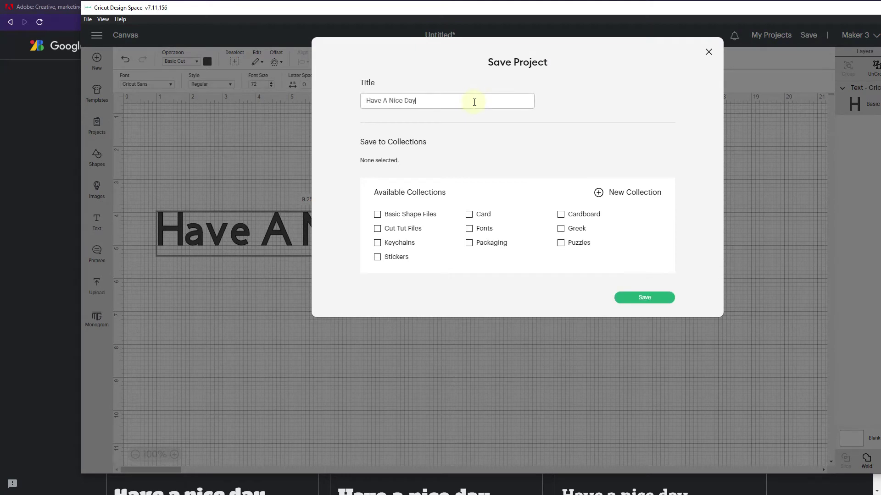
left_click(644, 298)
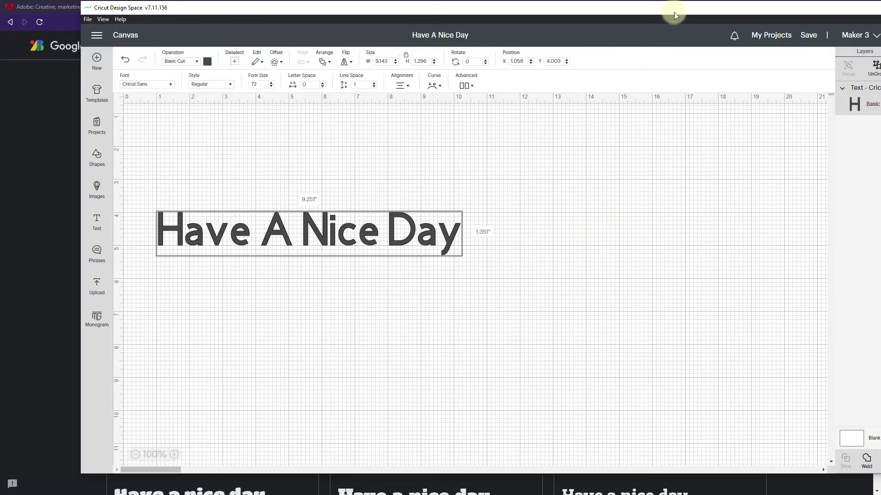
- Switch to Google Fonts and browse the Display font previews down to the Henny Penny family
left_click_drag(674, 11, 0, 65)
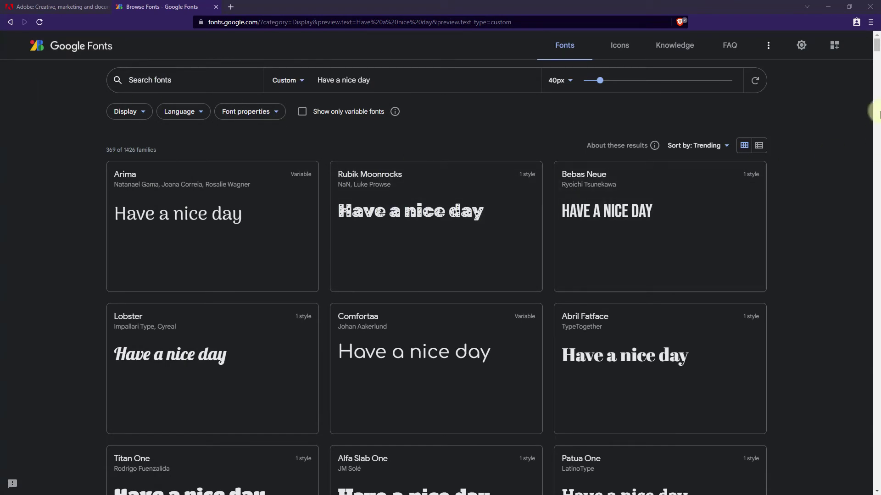
mouse_move(876, 40)
left_mouse_down()
mouse_move(879, 129)
mouse_move(878, 122)
left_mouse_up()
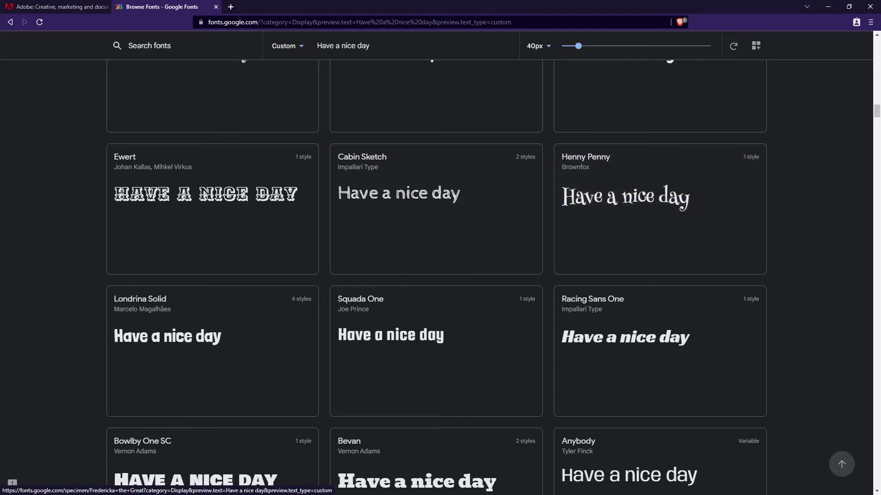
- Switch back to Cricut Design Space, turn off the kerned-only filter for the text's fonts, and search for "henny"
key("alt+Tab")
left_click(106, 32)
left_click_drag(106, 32, 582, 6)
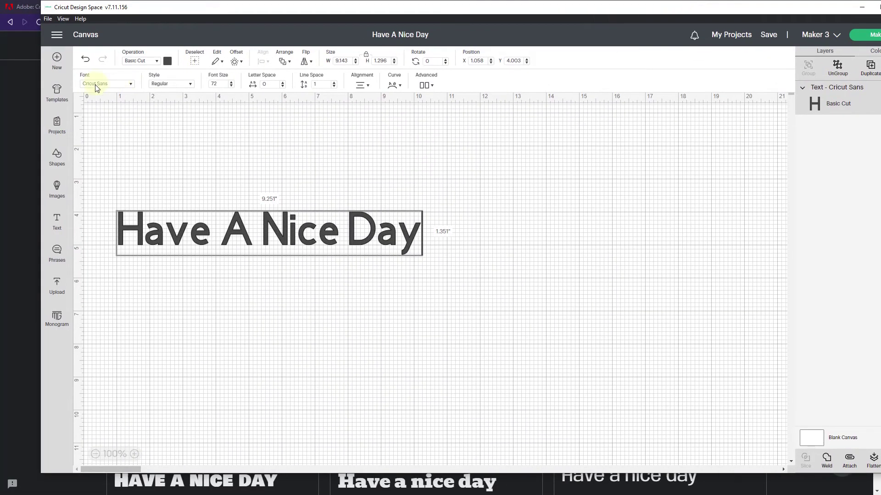
left_click(119, 84)
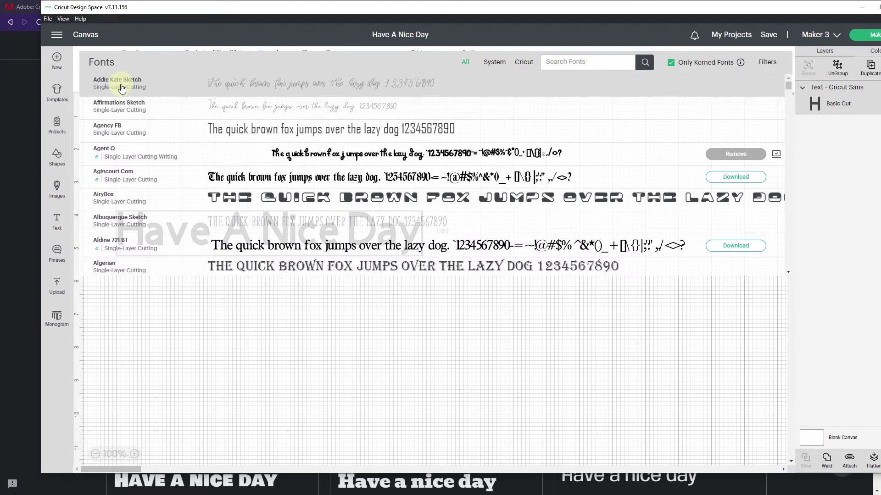
left_click(671, 62)
left_click(567, 61)
type("her")
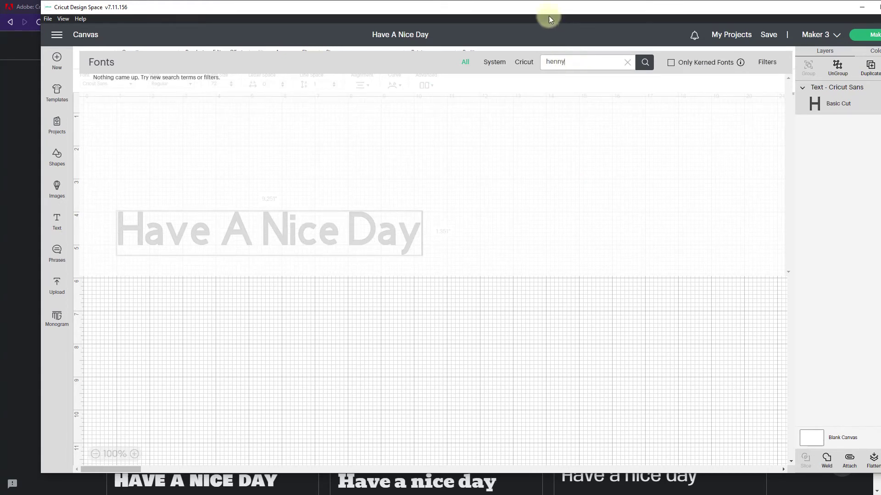
- Return to Google Fonts, open the Henny Penny family, and review its styles, type tester and sample glyphs
left_click_drag(551, 10, 1, 35)
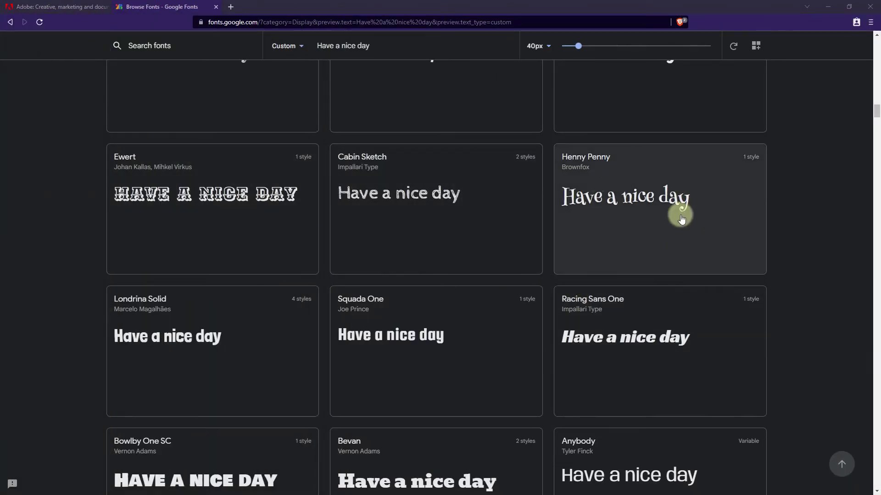
left_click(620, 178)
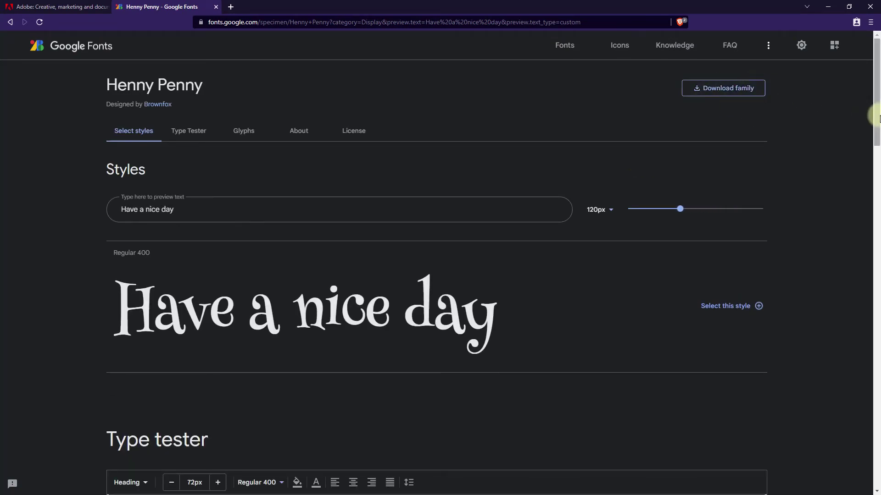
scroll(876, 133, "down", 1)
left_click_drag(877, 137, 877, 247)
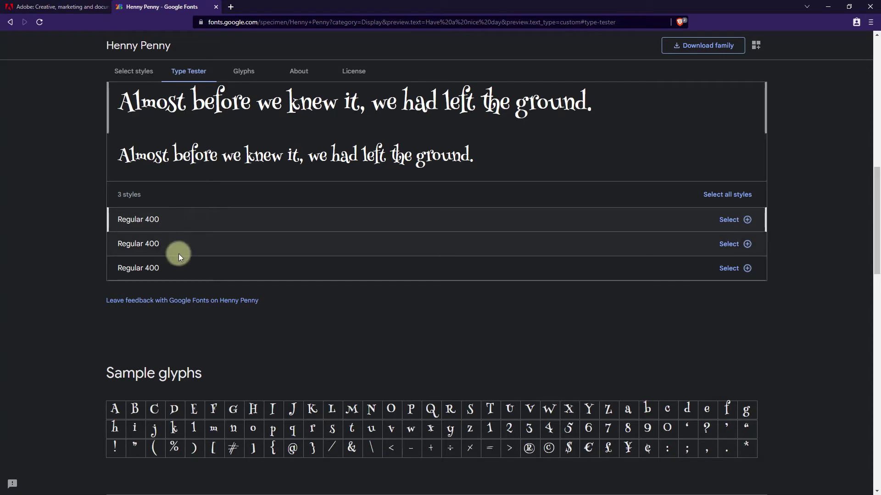
left_click_drag(877, 224, 861, 96)
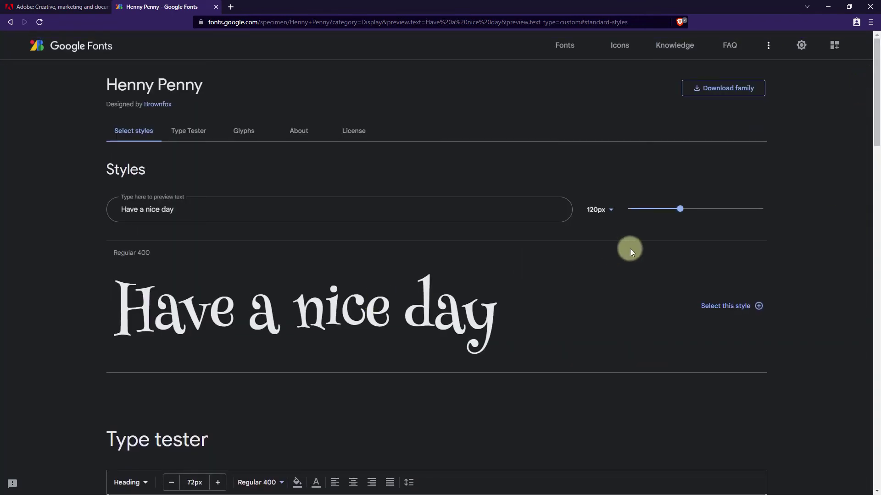
- Download the Henny Penny family and save Henny_Penny.zip in the Fonts folder on the E: drive
left_click(743, 87)
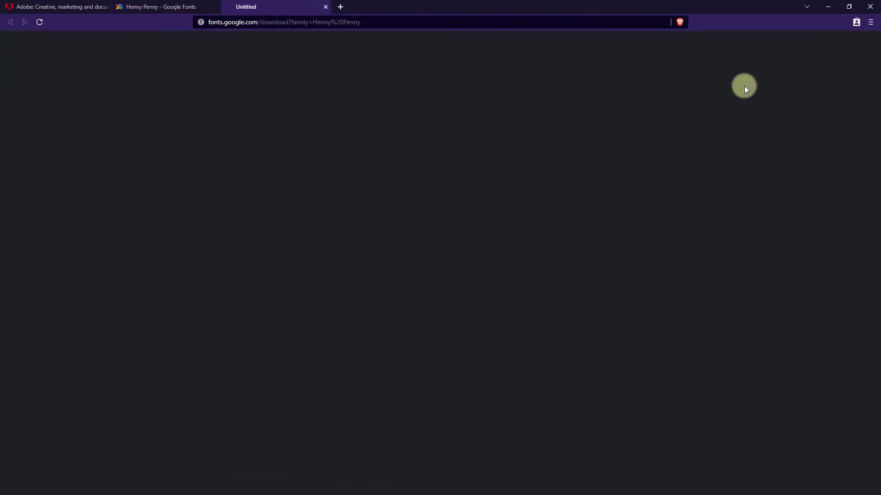
left_click_drag(203, 9, 281, 39)
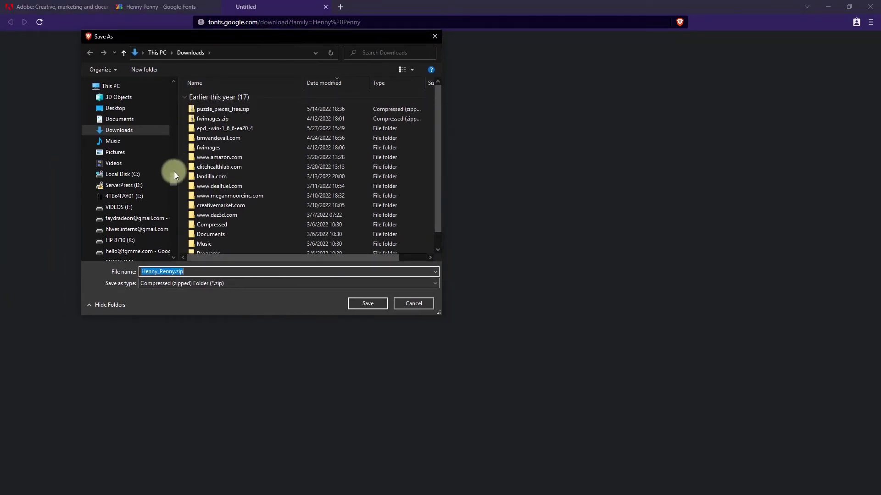
scroll(174, 172, "up", 5)
left_click_drag(176, 171, 176, 111)
mouse_move(176, 107)
left_mouse_down()
mouse_move(175, 96)
mouse_move(177, 136)
mouse_move(172, 103)
left_mouse_up()
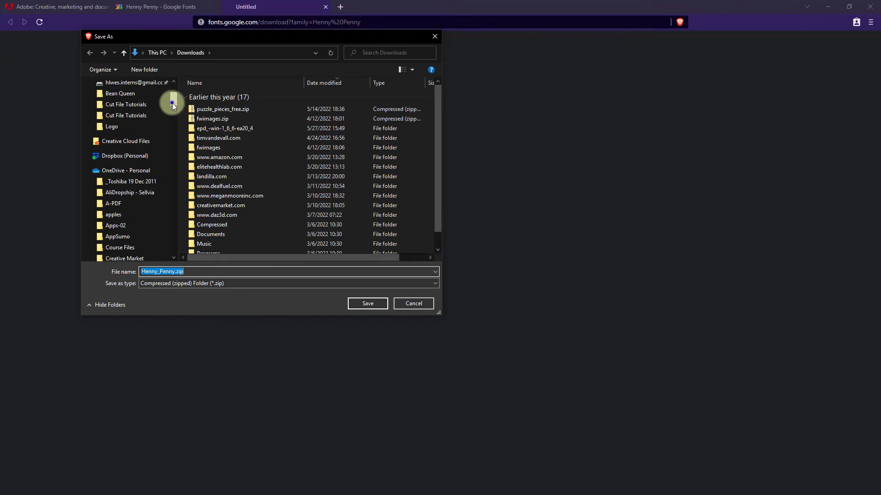
left_click_drag(174, 101, 182, 227)
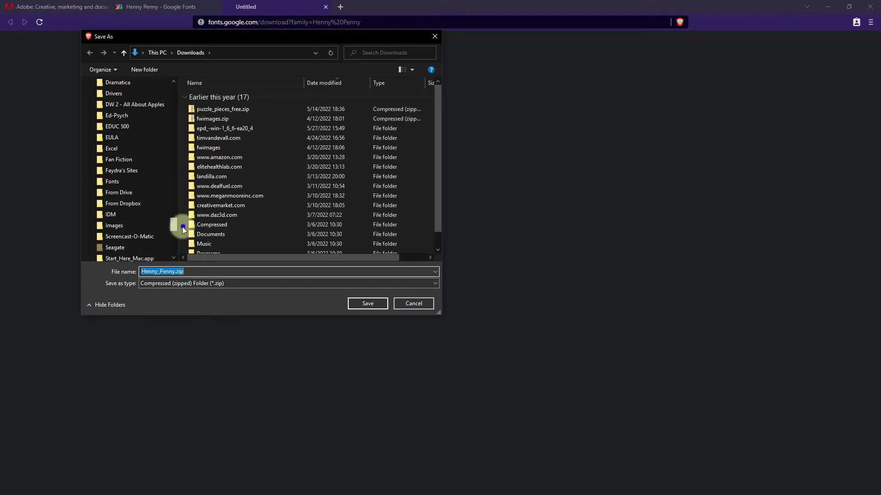
left_click(119, 183)
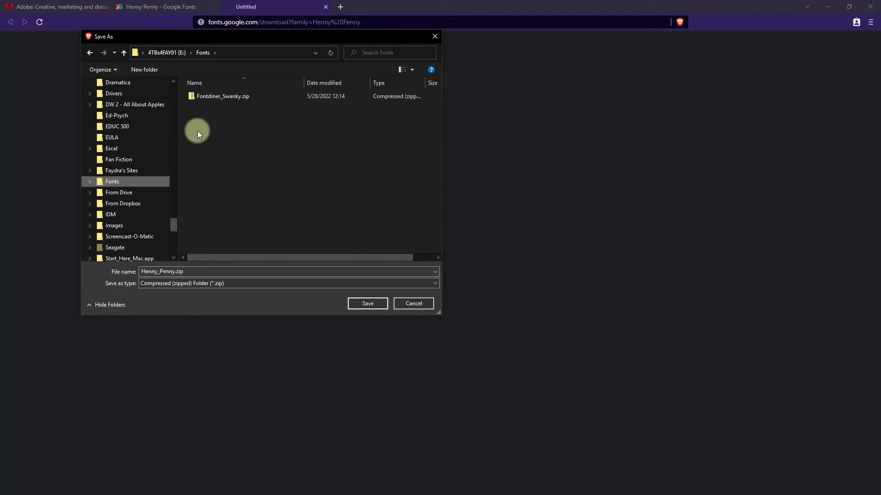
left_click(362, 303)
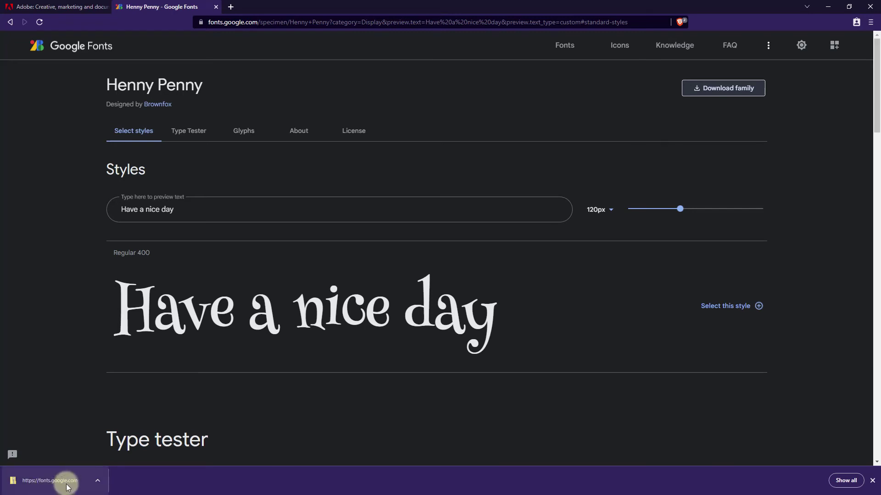
- Show the downloaded Henny_Penny.zip in its folder and open the archive
left_click(99, 482)
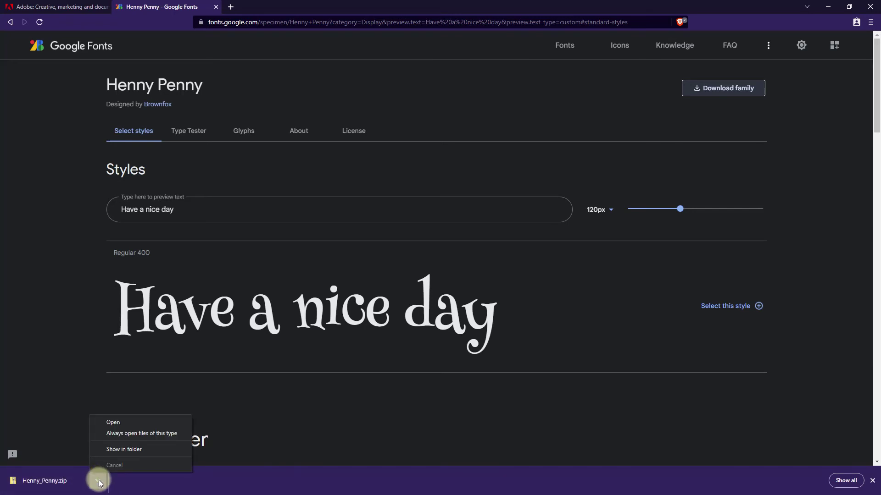
left_click(139, 452)
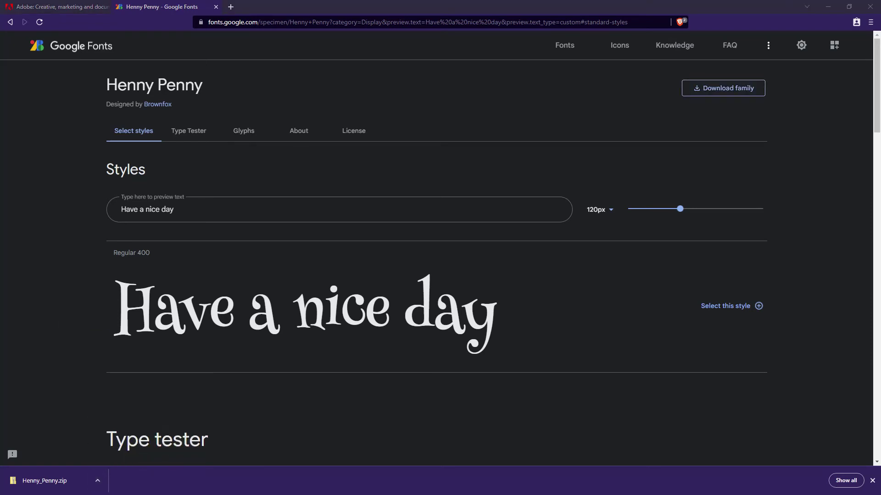
left_click_drag(405, 43, 481, 21)
left_click(461, 130)
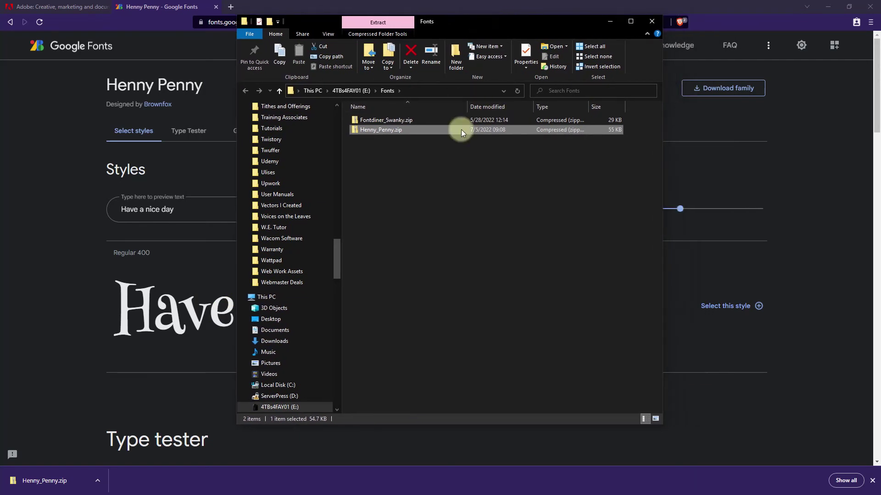
double_click(392, 131)
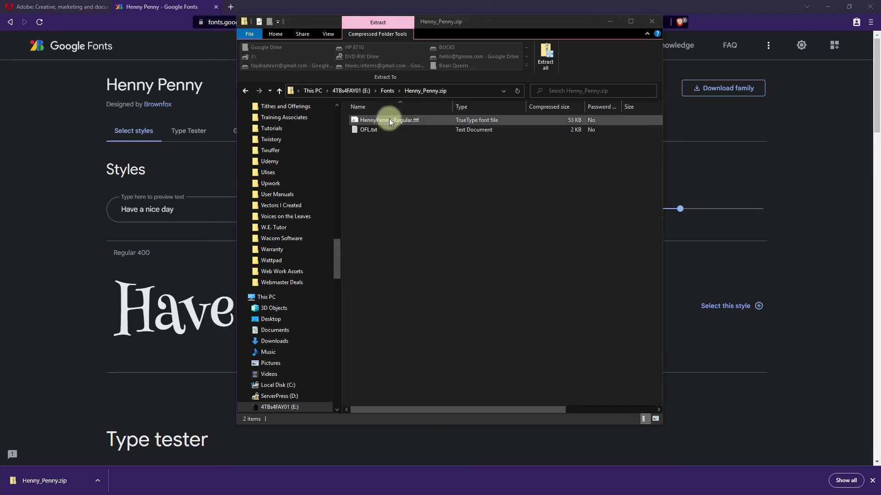
- Install the font from HennyPenny-Regular.ttf, and close the font preview and the file window
double_click(420, 120)
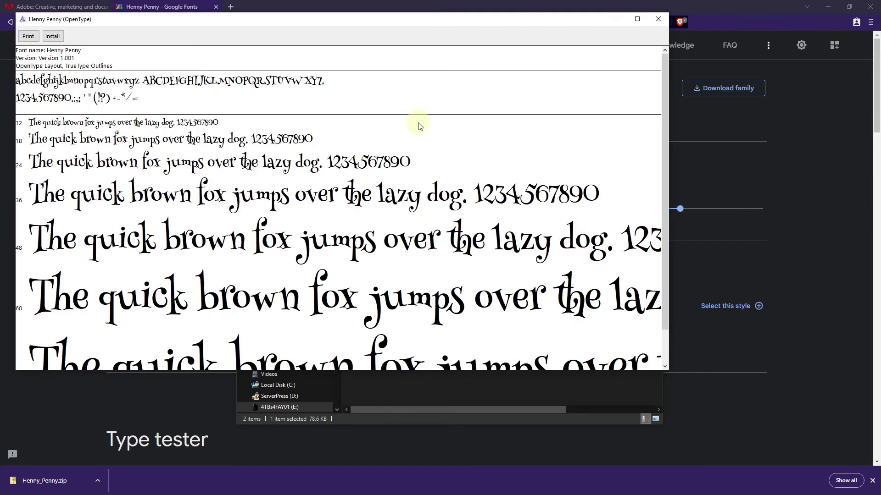
left_click(55, 37)
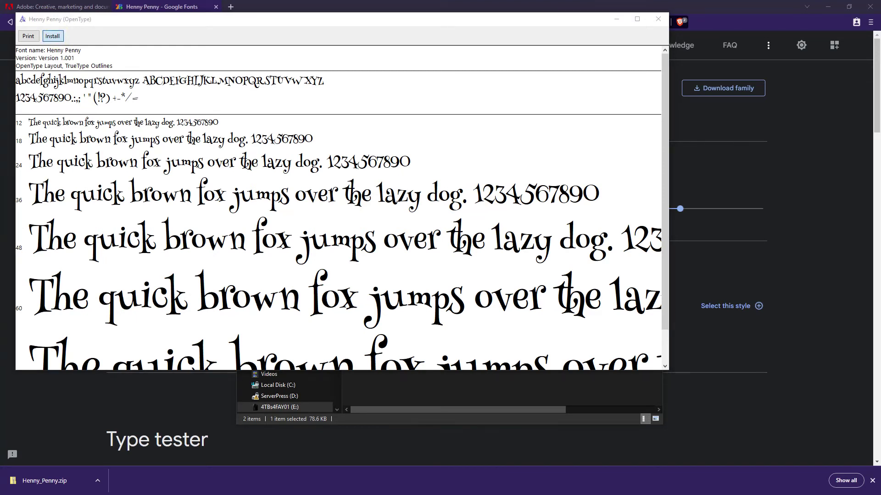
left_click(129, 160)
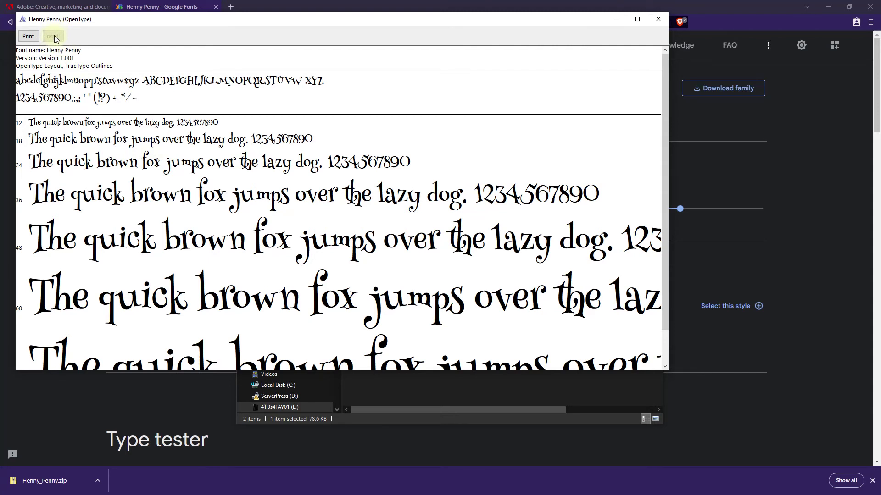
left_click(660, 22)
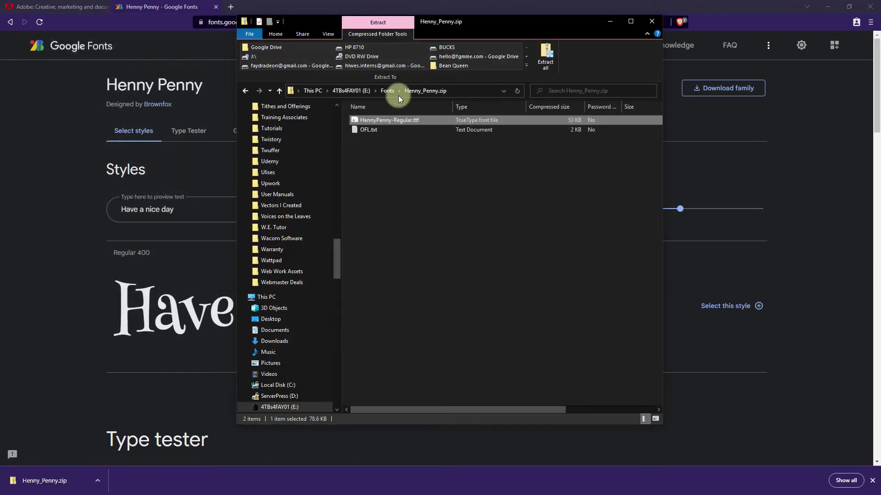
left_click(652, 23)
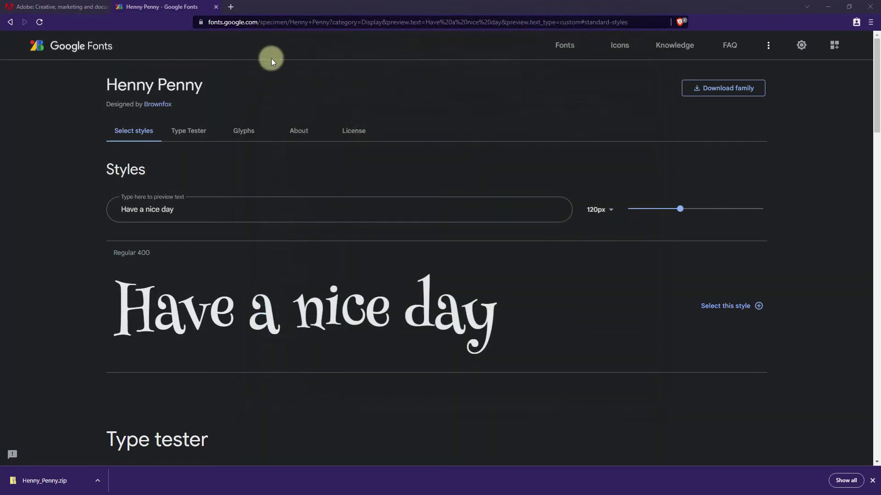
- Switch to Cricut Design Space, clear the font search, and search the text's fonts for "henny" again
left_click_drag(2, 14, 614, 5)
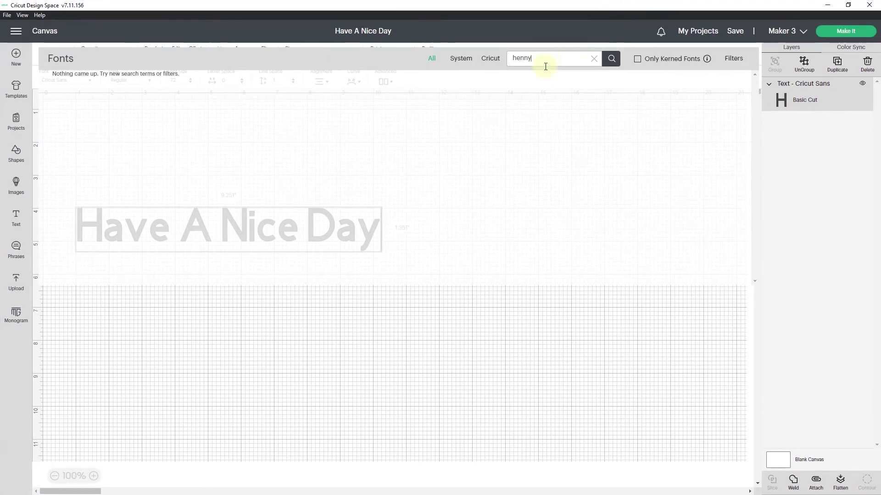
left_click(594, 59)
left_click(592, 321)
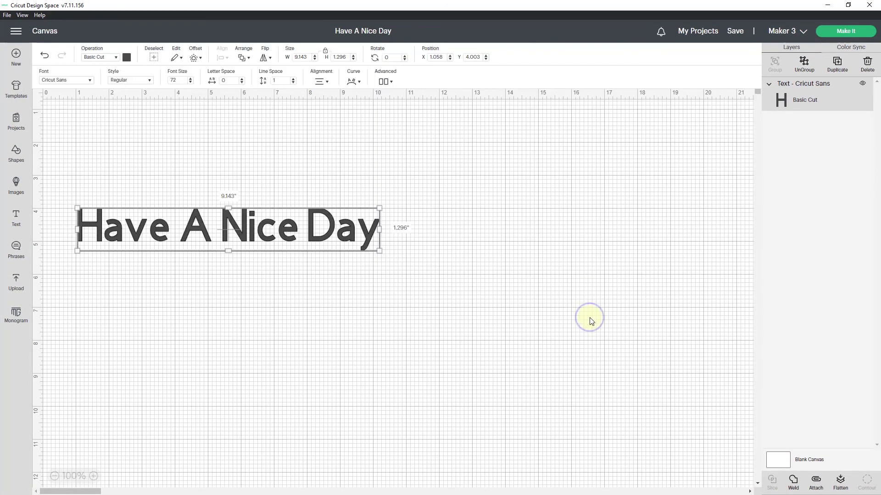
left_click(69, 80)
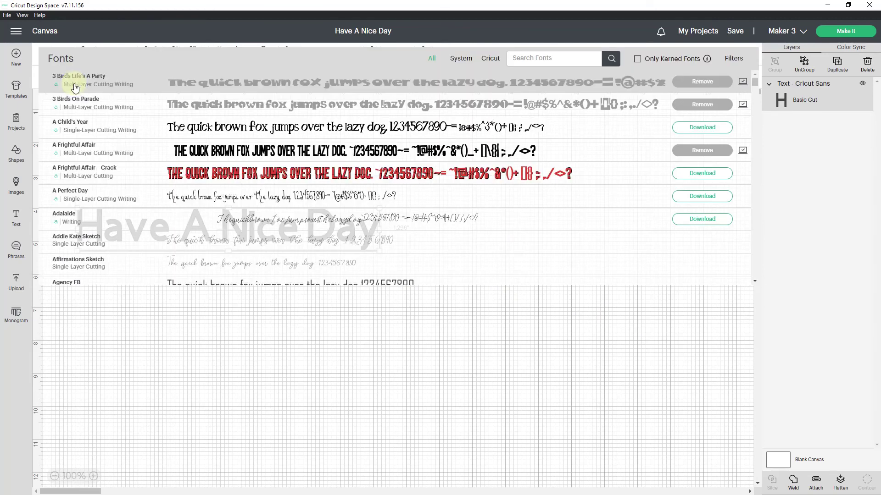
left_click(535, 55)
type("henny")
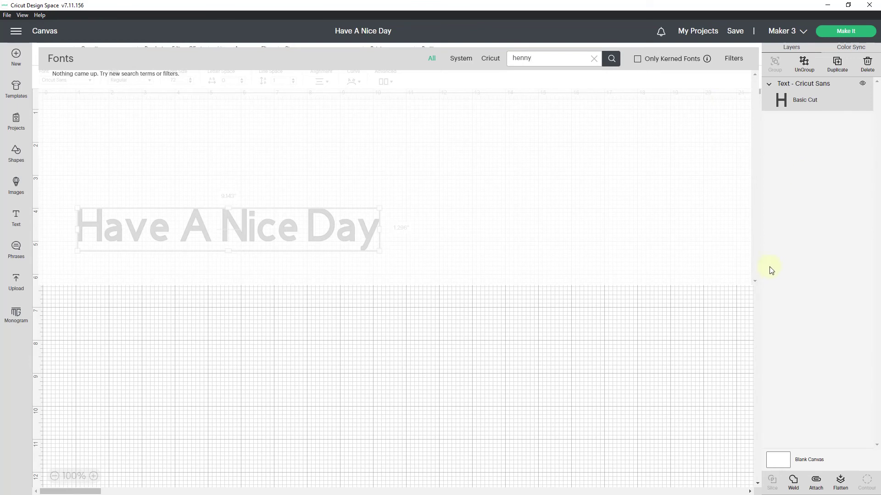
left_click(708, 318)
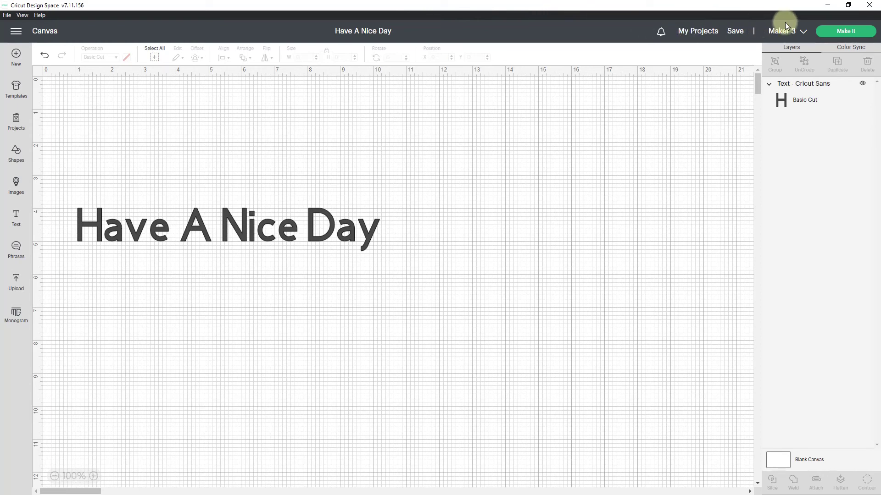
- Quit Cricut Design Space, relaunch it, and maximize its window
left_click(874, 5)
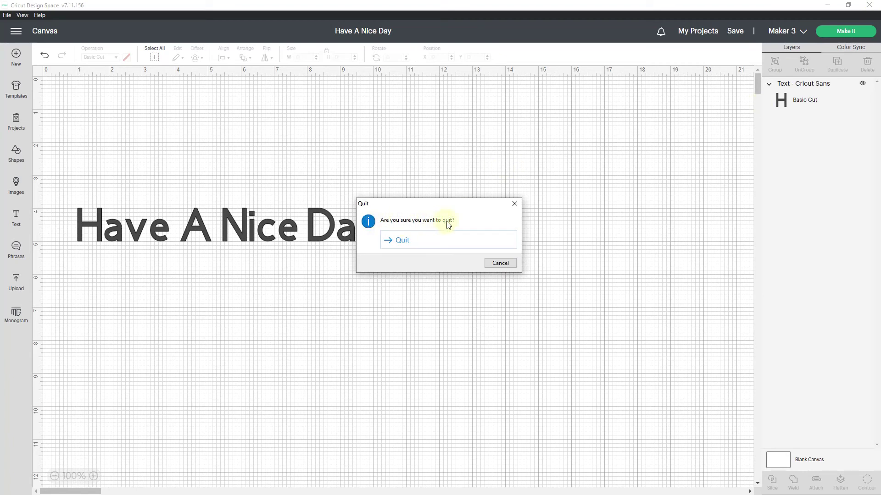
left_click(403, 240)
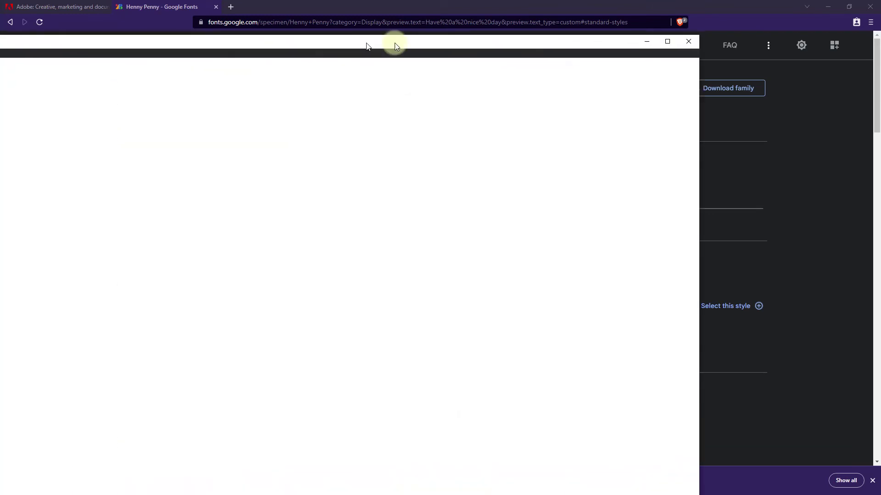
left_click_drag(393, 40, 551, 33)
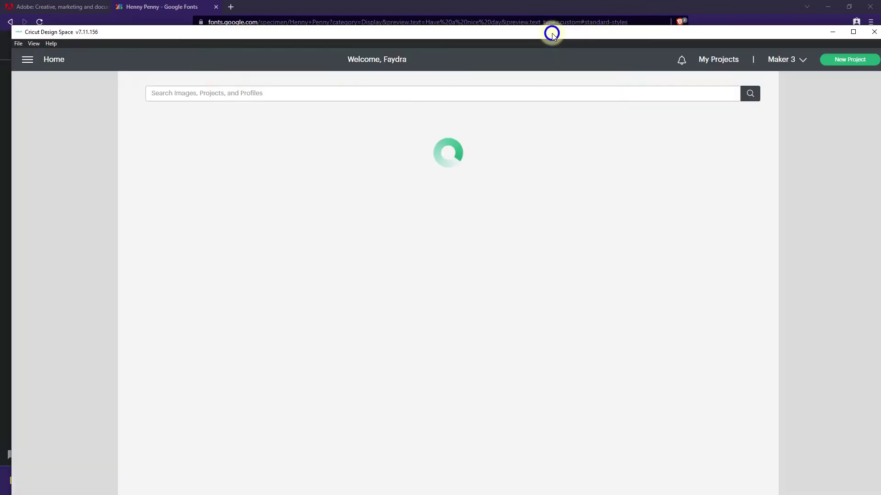
double_click(552, 33)
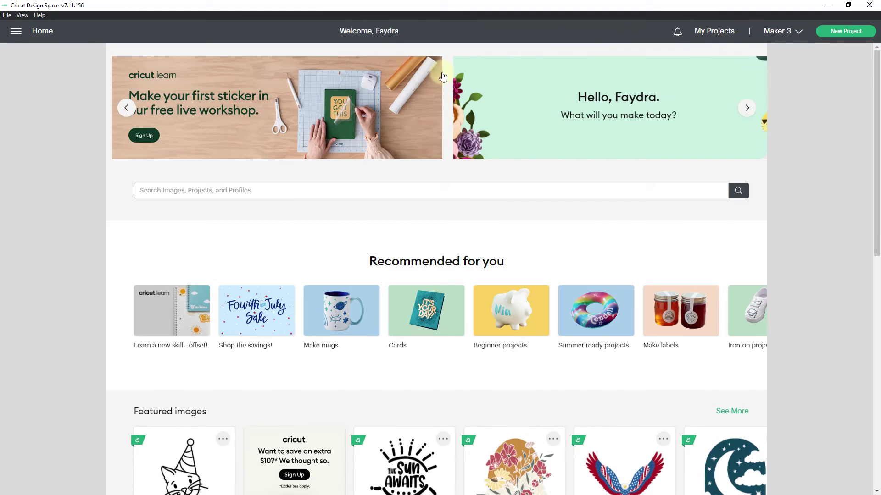
- List only system fonts for the "Have A Nice Day" text, with the Only Kerned Fonts filter turned off
left_click(443, 77)
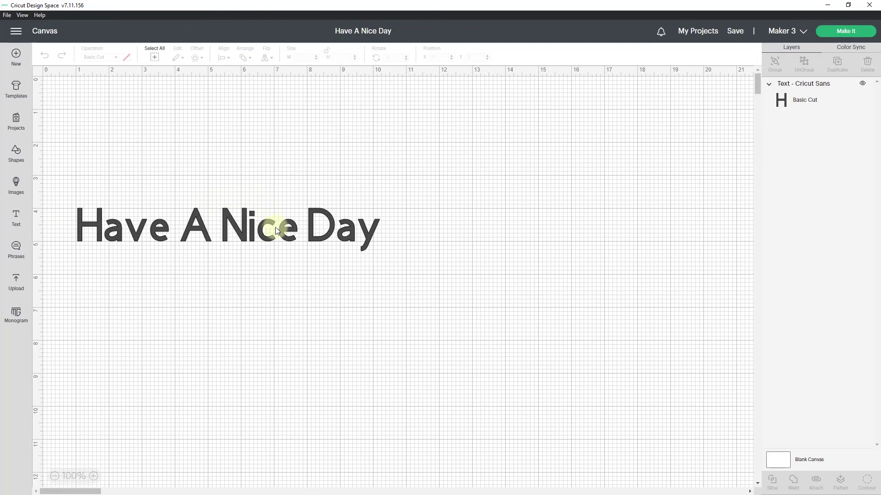
left_click(277, 231)
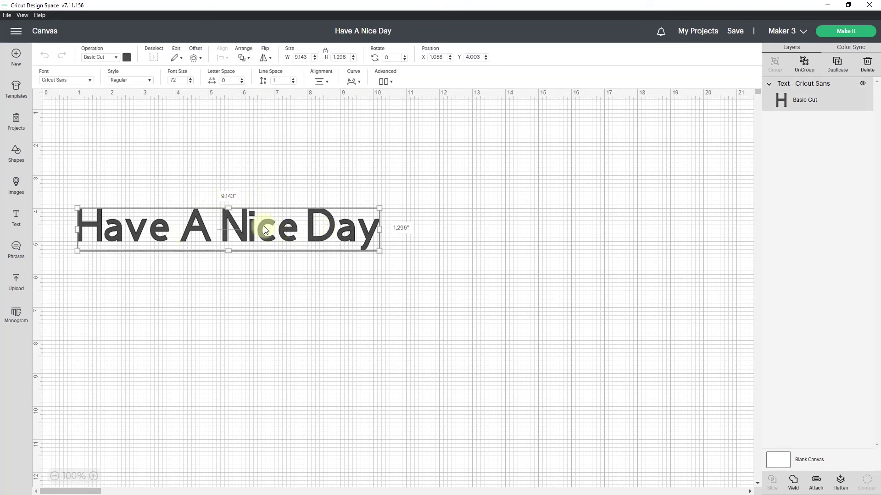
left_click(89, 81)
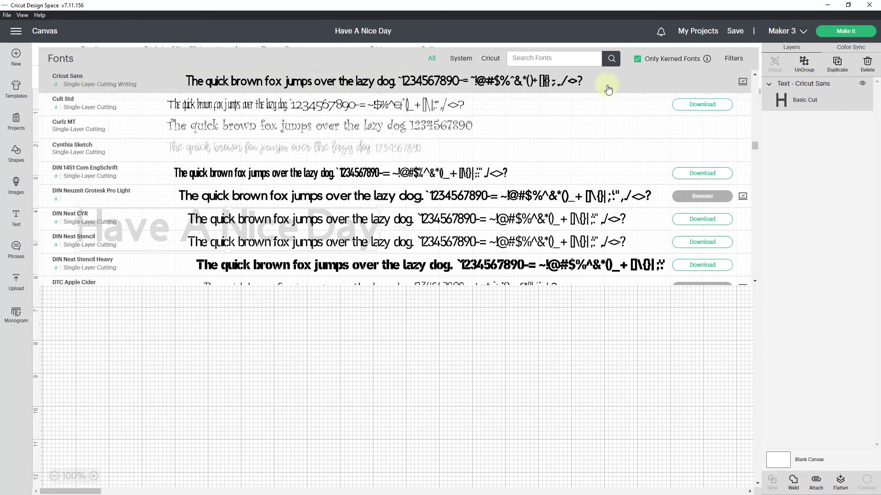
left_click(638, 59)
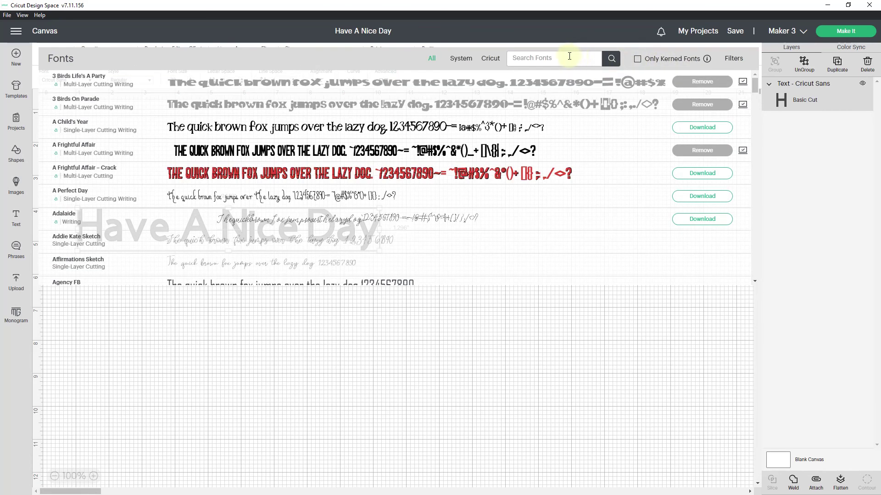
left_click(463, 60)
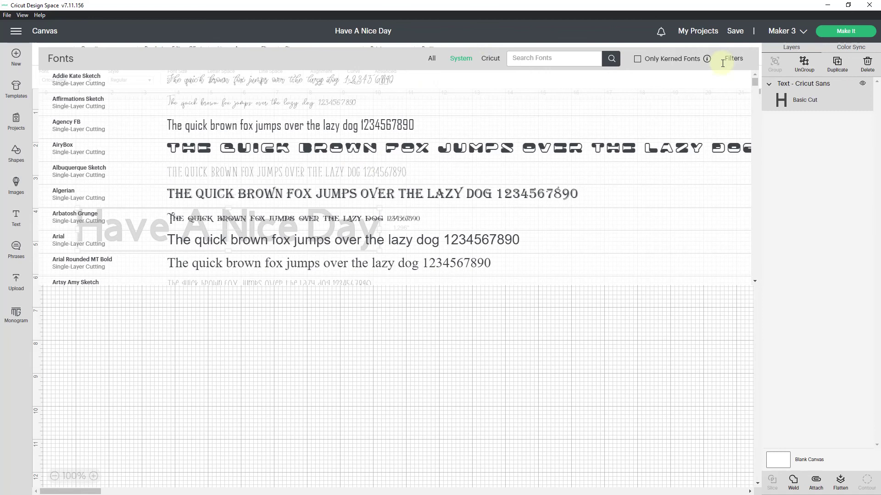
- Search the system fonts for "henny" and apply Henny Penny to the "Have A Nice Day" text
left_click(564, 54)
type("henny")
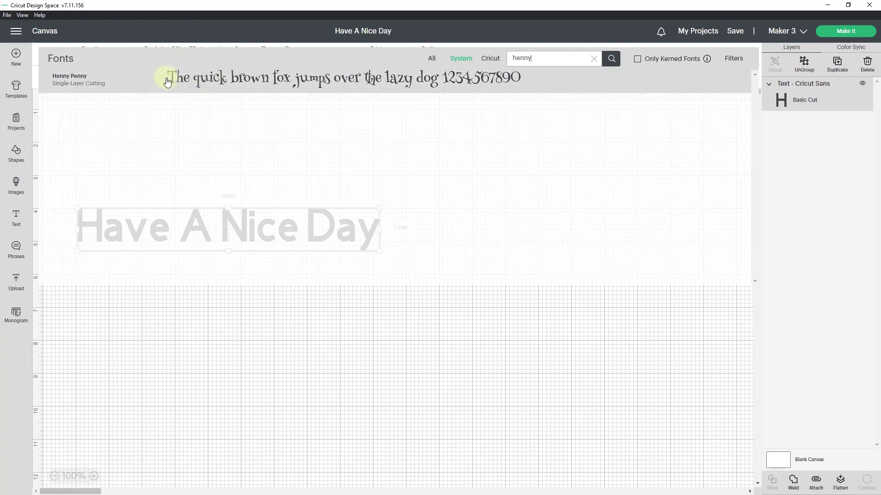
left_click(282, 83)
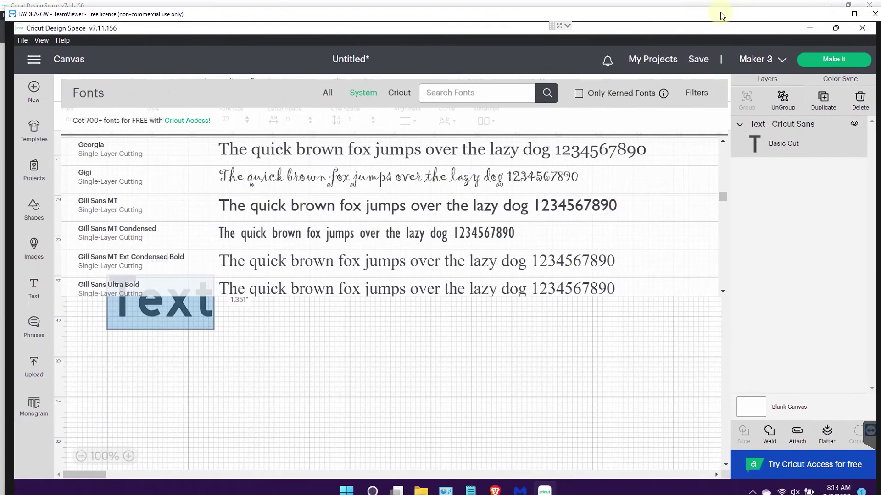
- In the Cricut Design Space session running in TeamViewer, search the system fonts for "henny"
left_click(485, 91)
type("henny")
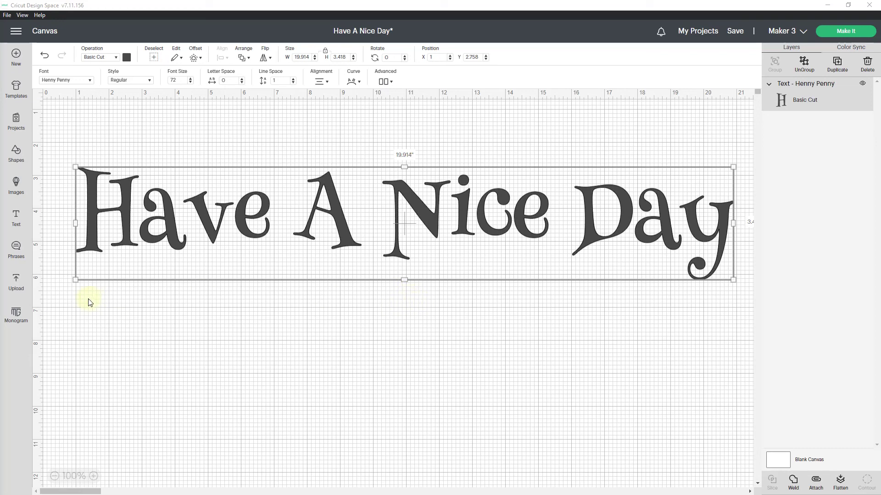
- View the image upload page, then return to the canvas without adding an image and select the "Have A Nice Day" text
left_click(17, 281)
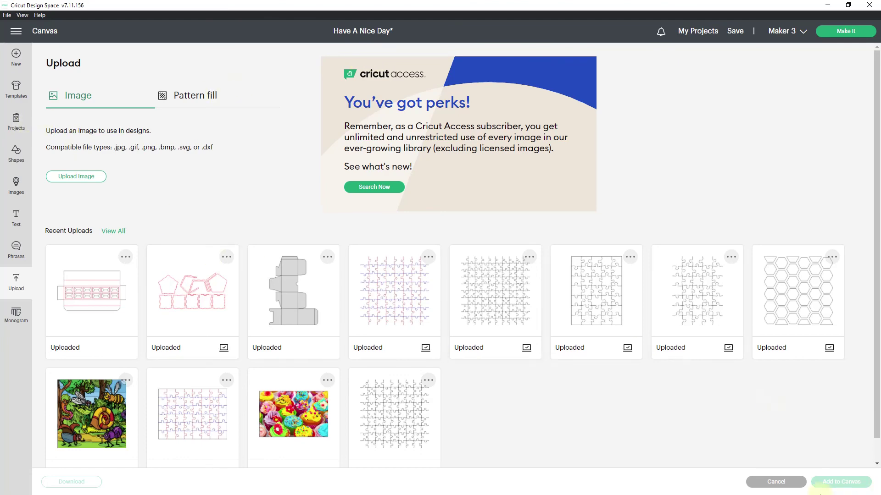
left_click(786, 486)
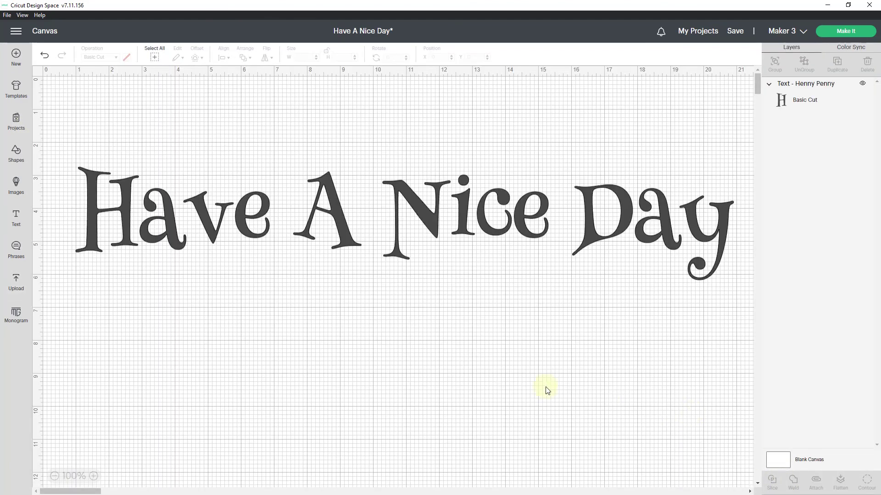
left_click(256, 238)
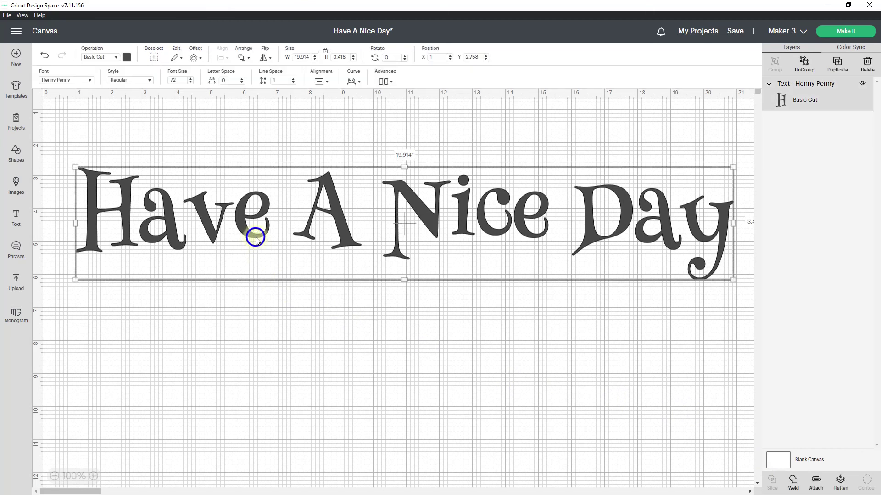